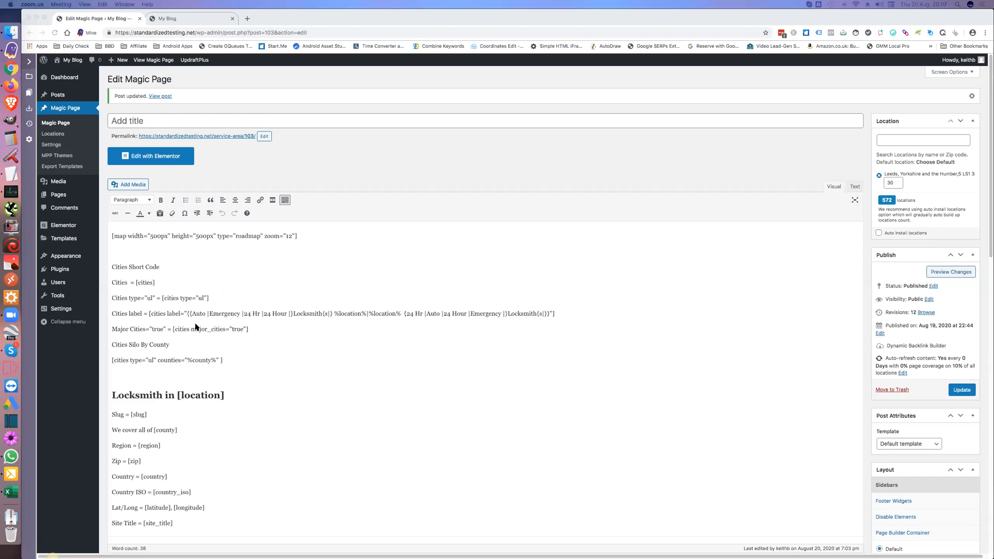
Set the Google Map shortcode's width to 500 px in the Magic Page Shortcodes section.
scroll(196, 327, down, 2)
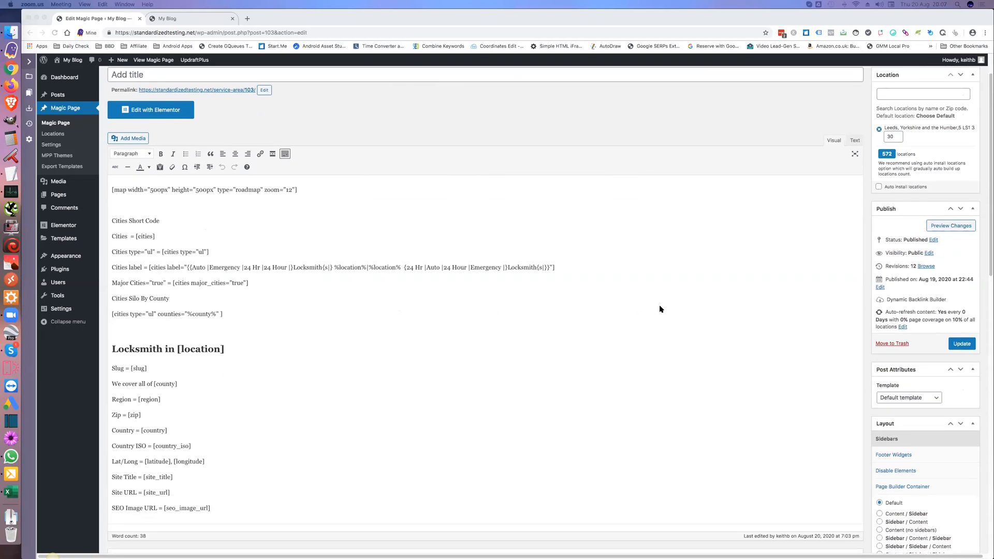
scroll(702, 304, down, 1)
scroll(822, 273, down, 10)
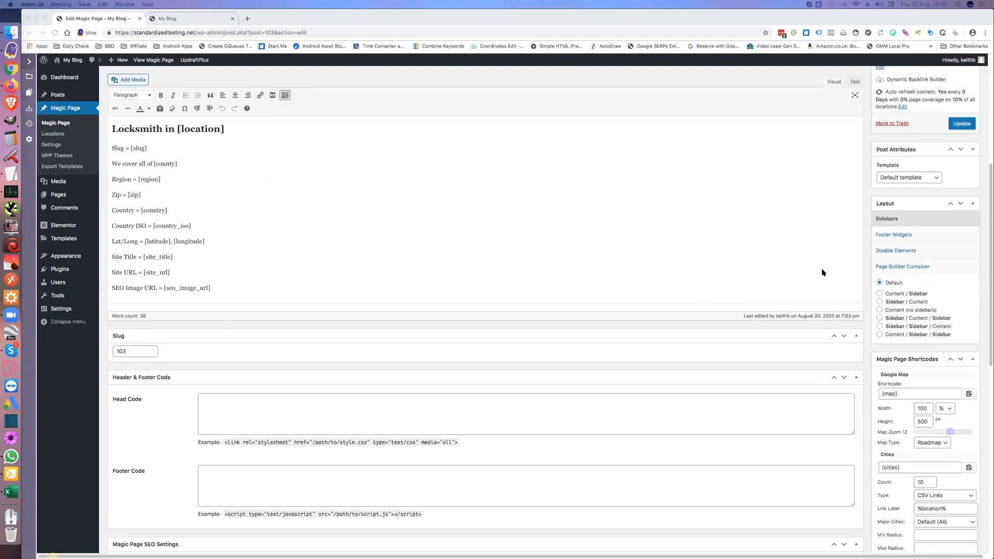
scroll(823, 273, down, 2)
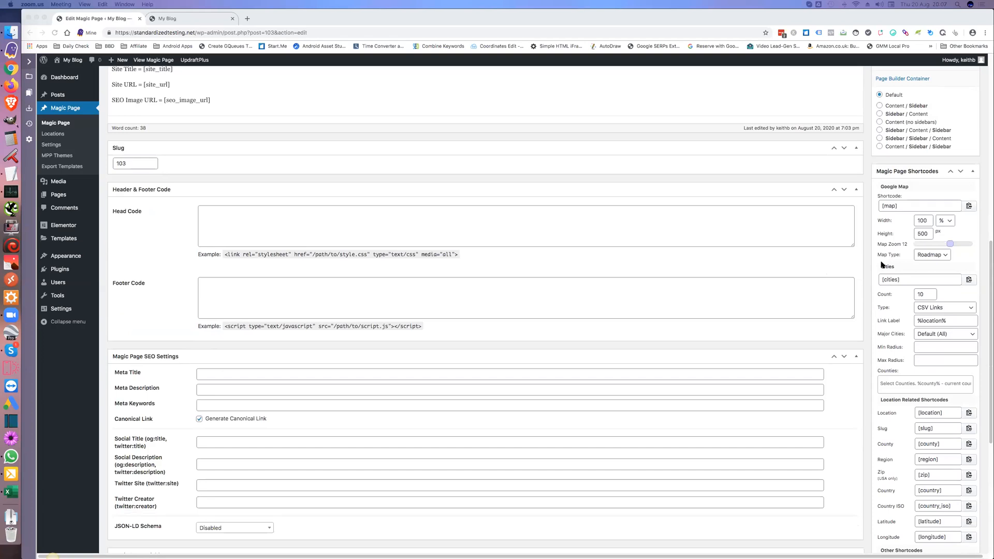
scroll(868, 333, up, 1)
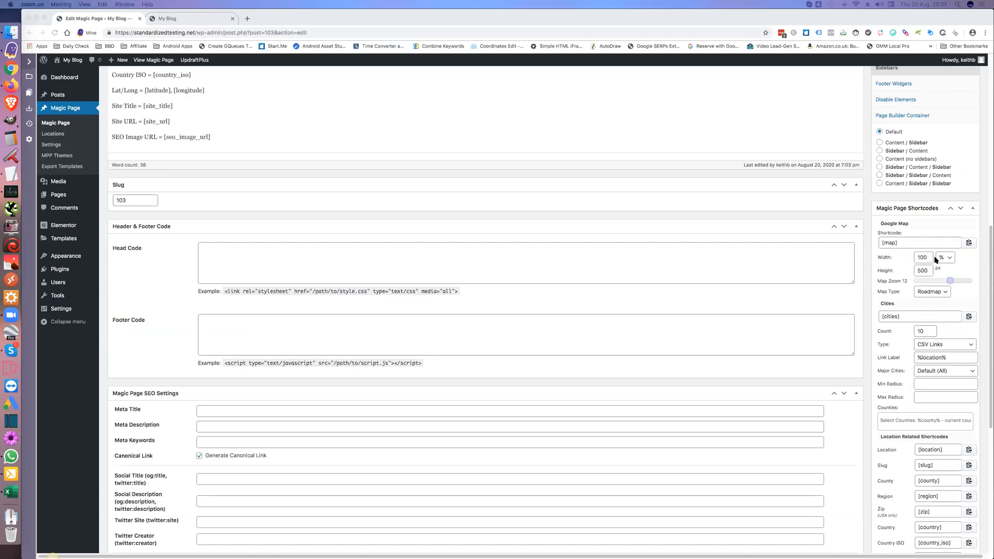
click(924, 259)
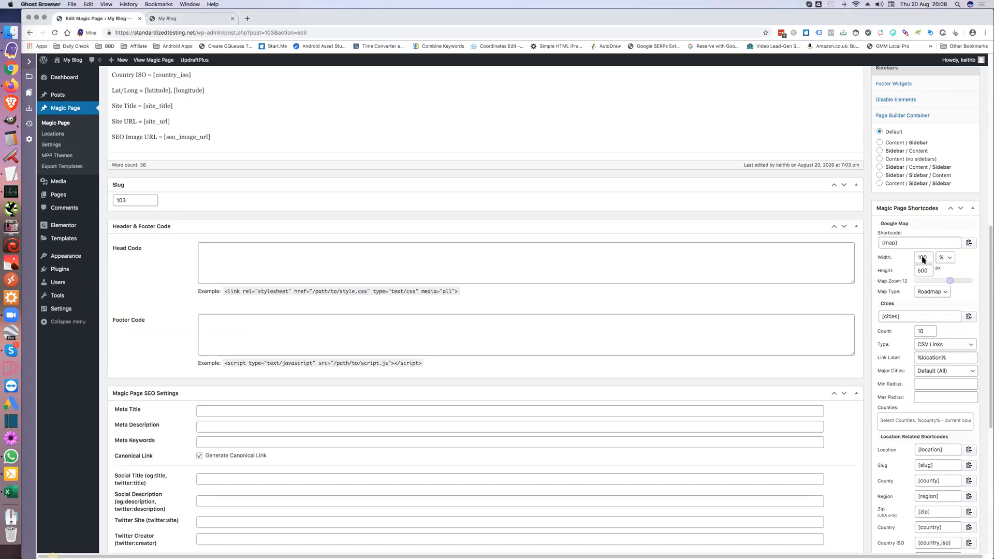
click(923, 257)
click(945, 259)
click(947, 264)
double_click(919, 259)
text(500)
click(961, 265)
Keep the Google Map shortcode's type as Roadmap and set its map zoom to 10.
scroll(507, 283, up, 7)
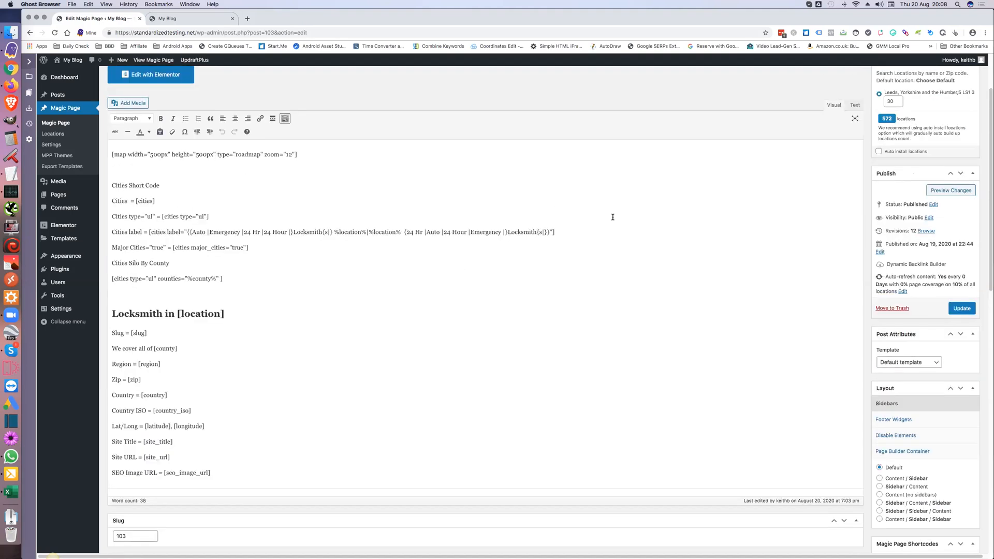
scroll(611, 221, down, 6)
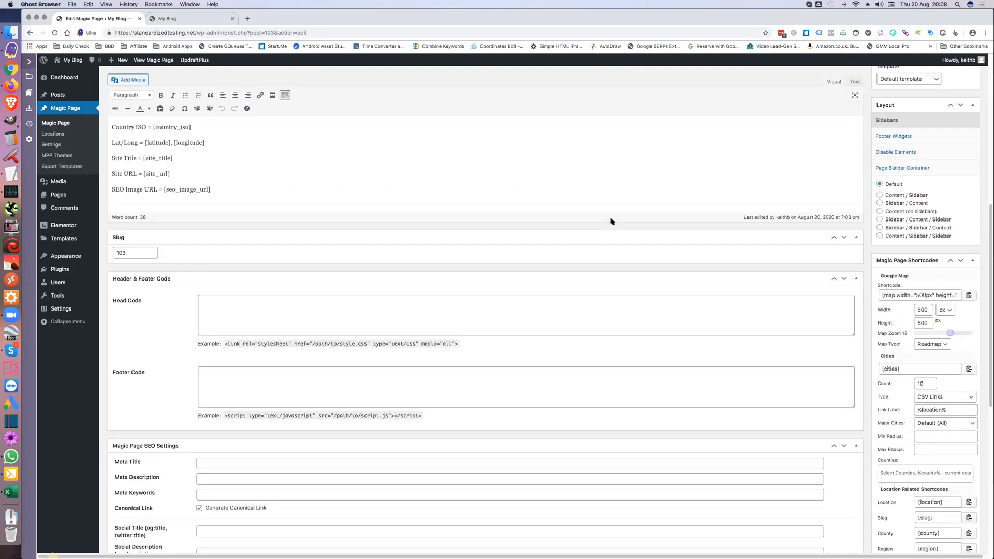
click(944, 346)
click(947, 345)
drag(950, 334, 943, 333)
Examine the type options for the Cities shortcode and the cities examples in the page content.
scroll(898, 357, down, 1)
scroll(898, 357, down, 1)
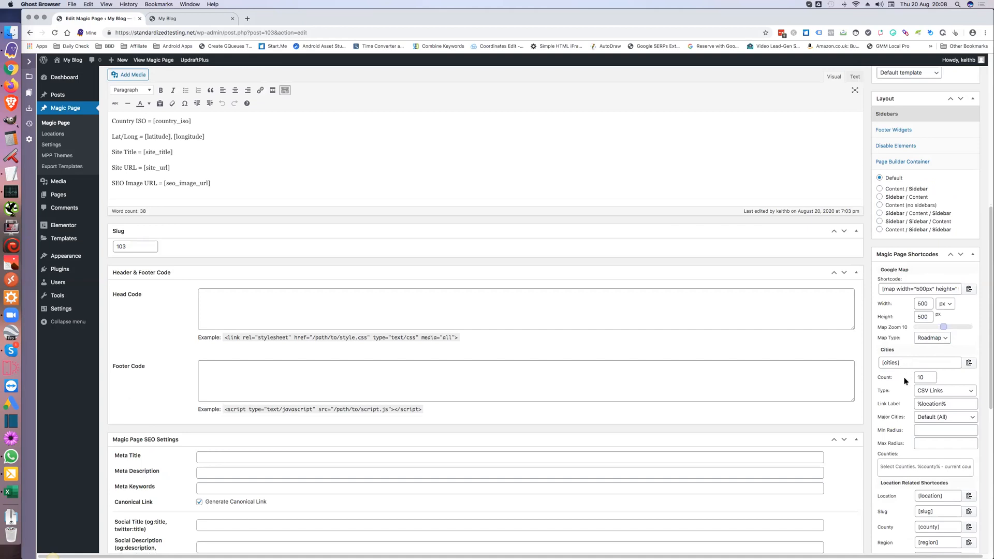
scroll(904, 381, down, 2)
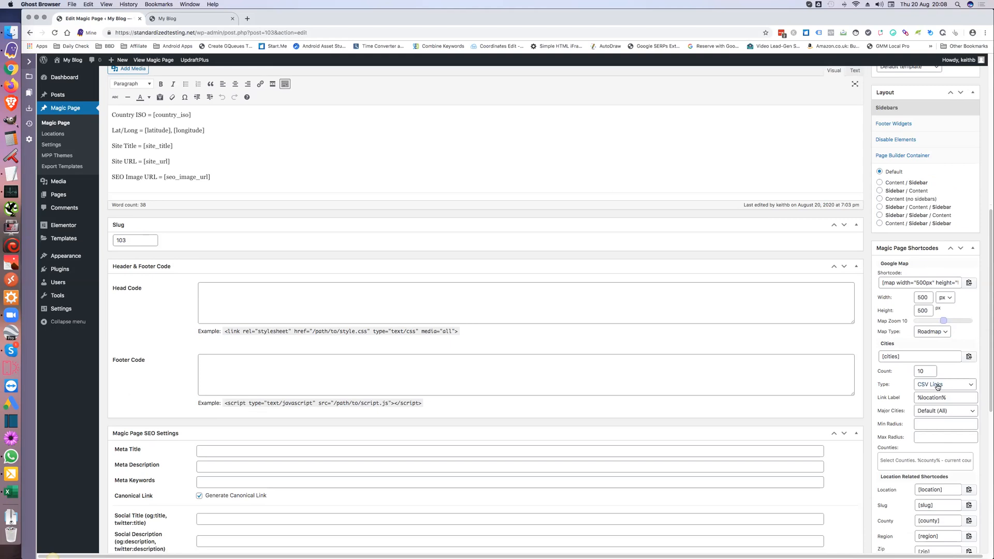
click(937, 386)
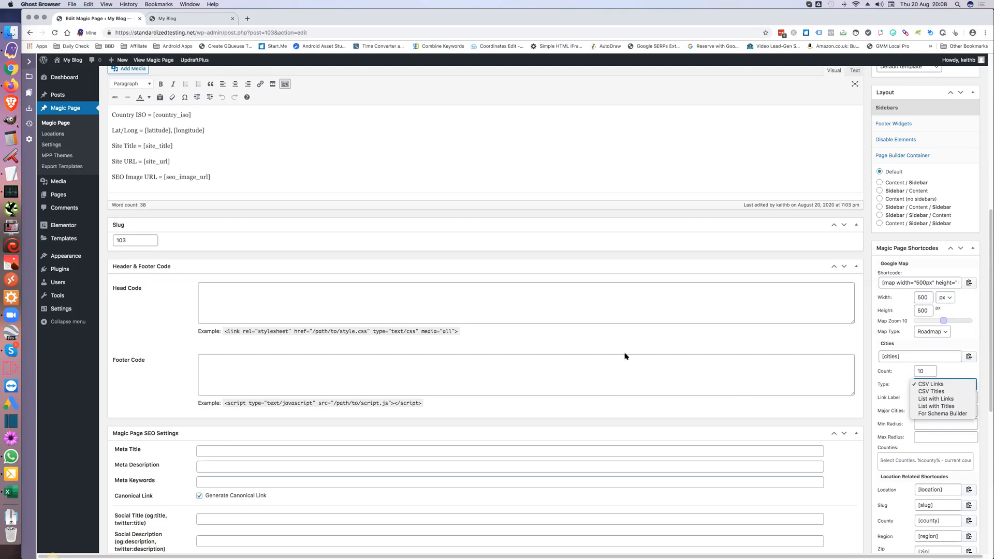
click(966, 370)
scroll(740, 367, up, 10)
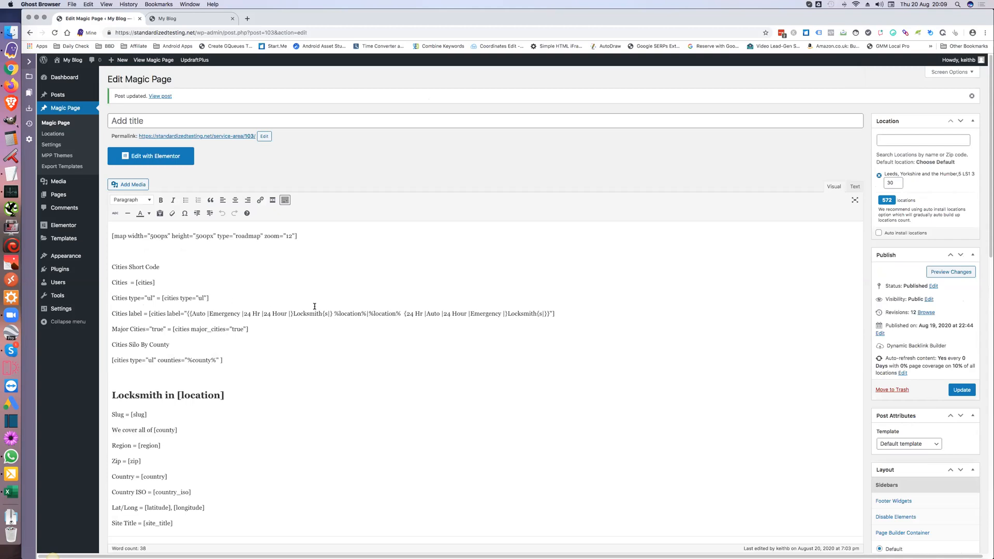
Set the Cities shortcode's type to For Schema Builder.
scroll(679, 334, down, 10)
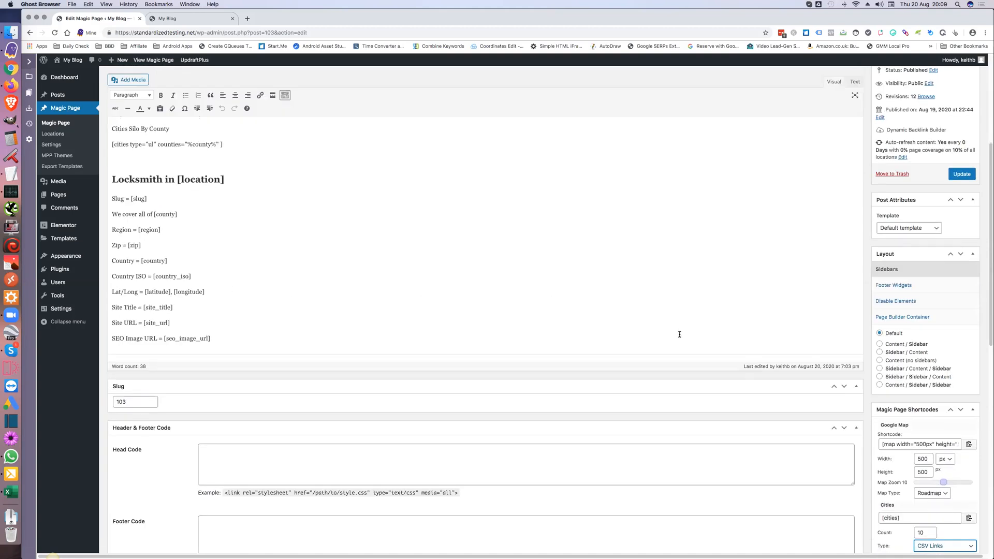
scroll(719, 342, down, 1)
click(966, 396)
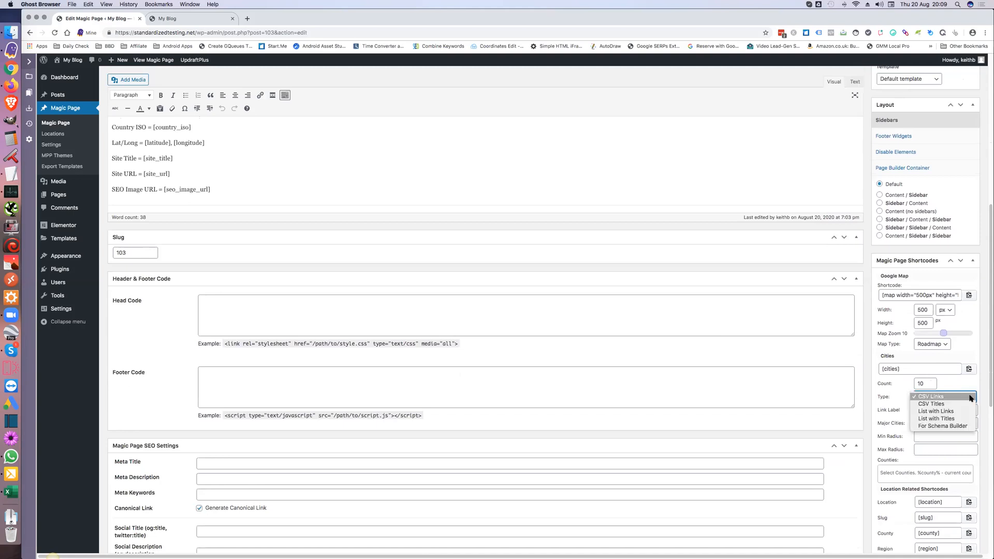
click(949, 425)
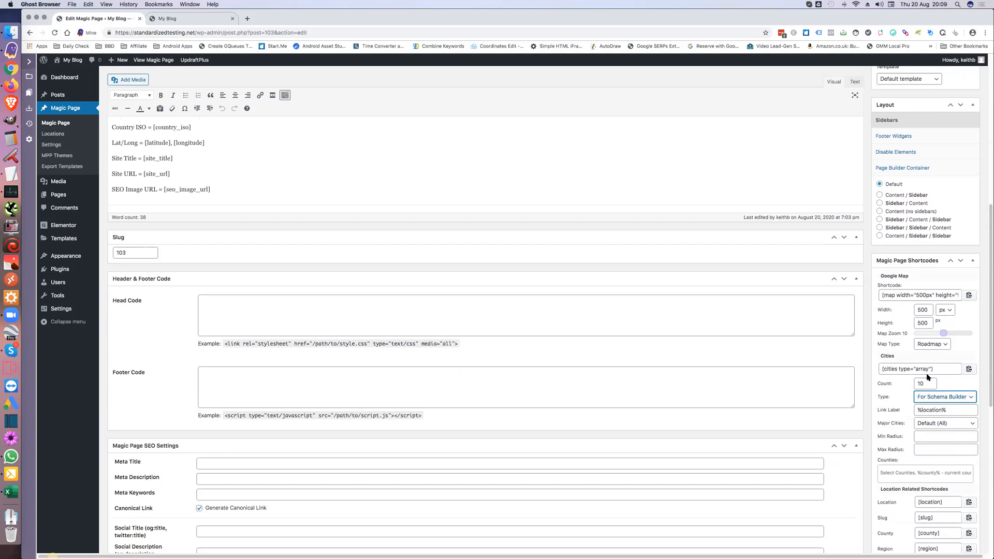
scroll(888, 422, down, 1)
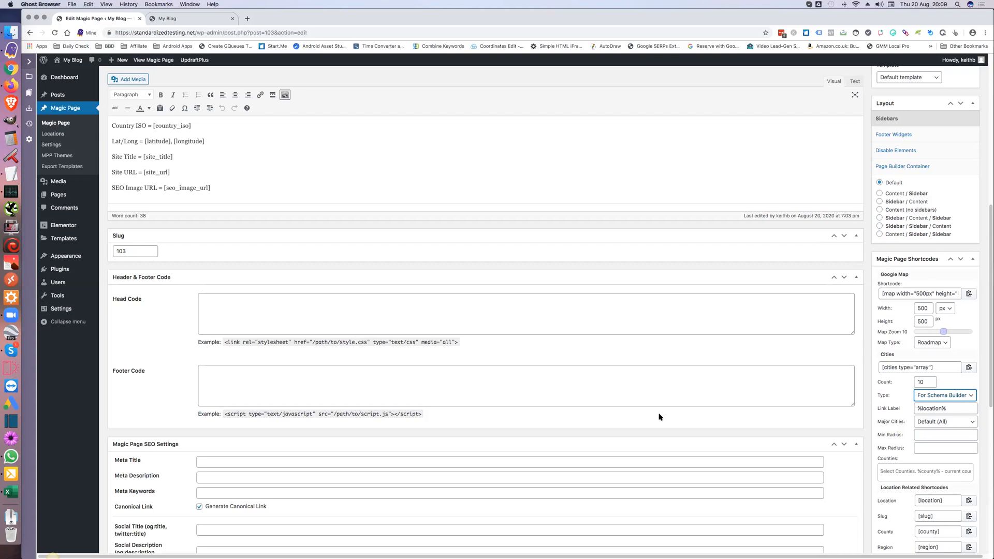
Examine the major_cities shortcode and the Cities Silo By County shortcode in the page content.
scroll(659, 417, up, 5)
scroll(659, 414, up, 9)
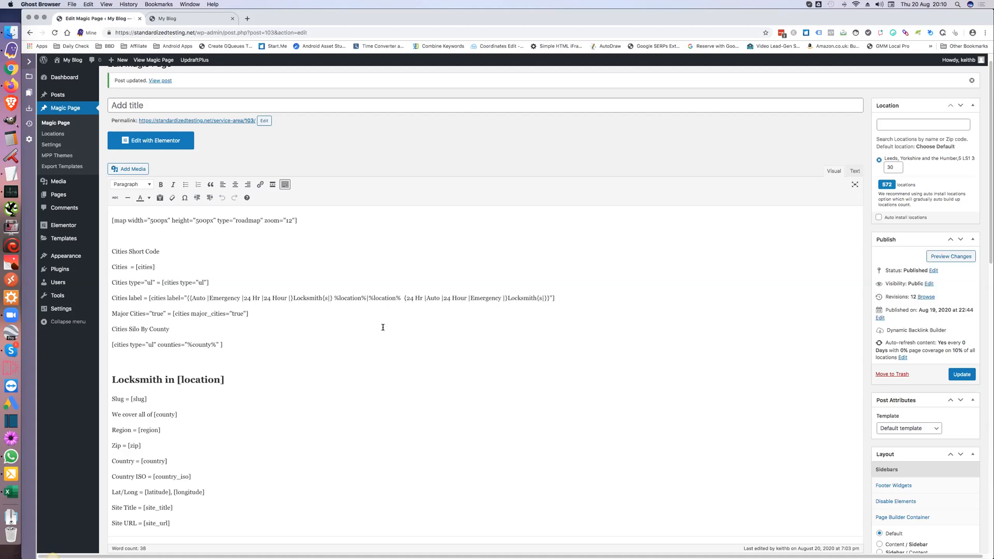
scroll(483, 342, down, 1)
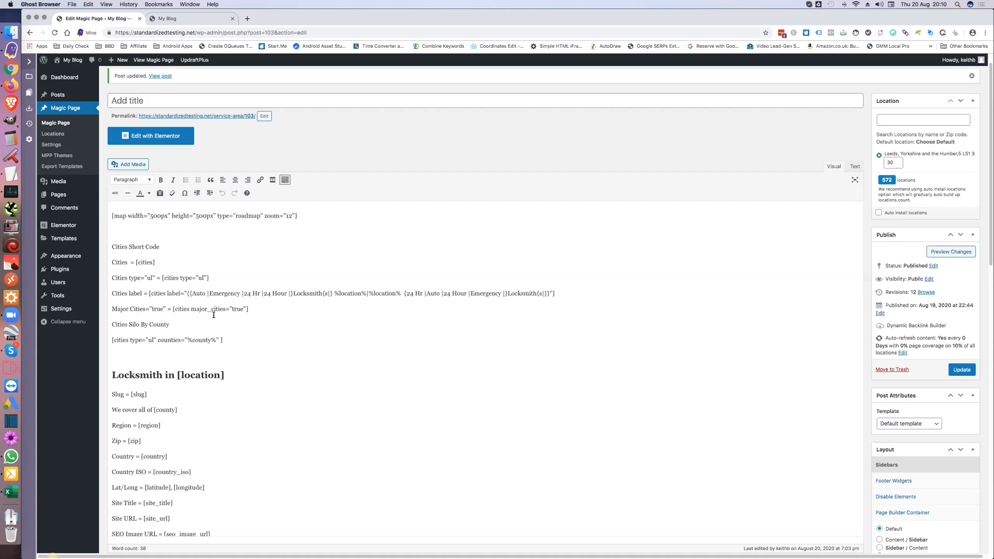
drag(219, 309, 245, 309)
click(243, 322)
scroll(269, 327, down, 2)
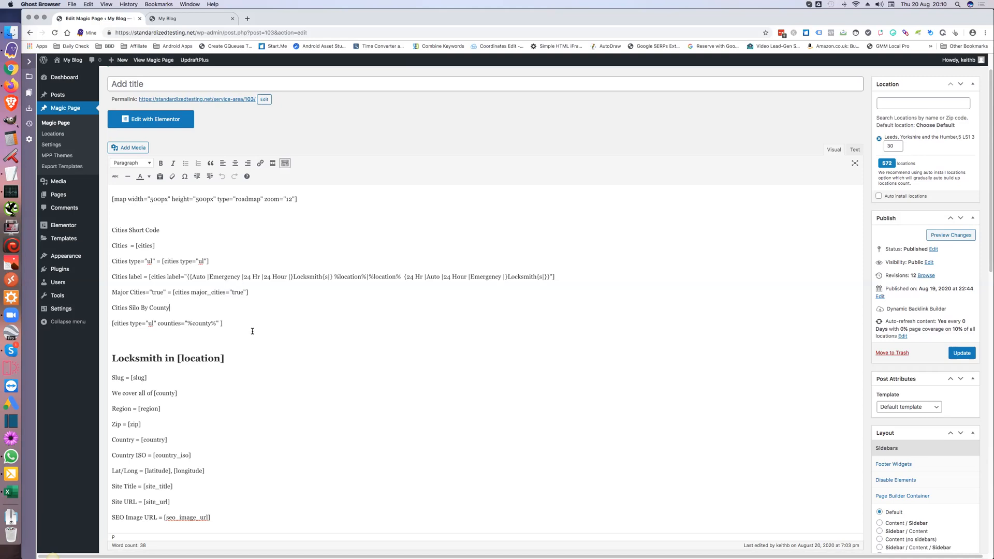
scroll(252, 331, down, 1)
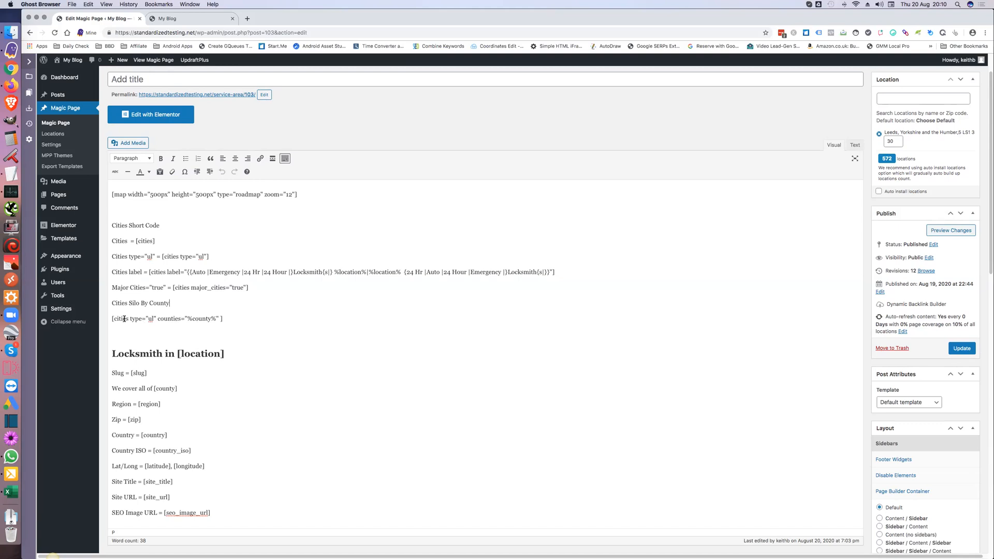
drag(113, 318, 222, 318)
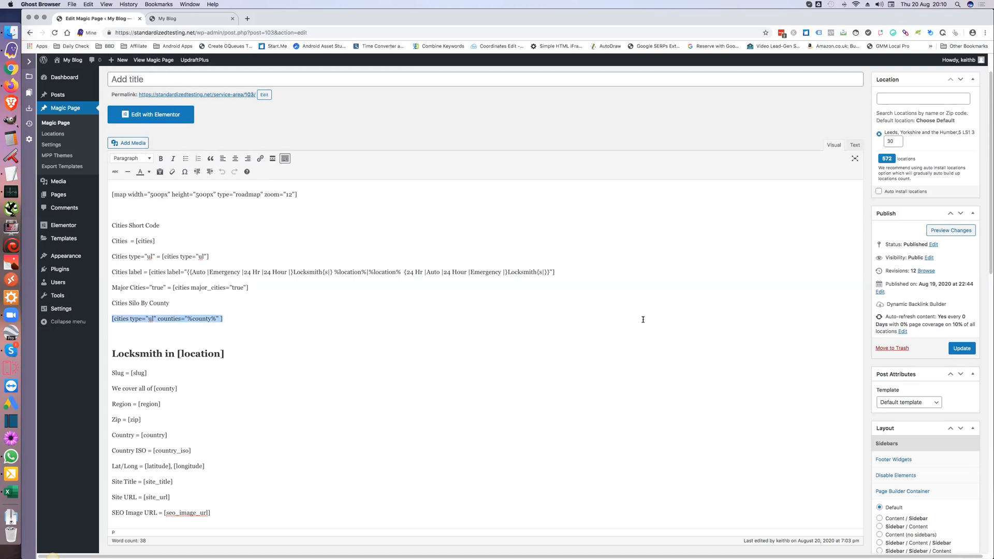
Restrict the Cities shortcode to the West Yorkshire county and set its type to CSV Links.
scroll(641, 318, down, 10)
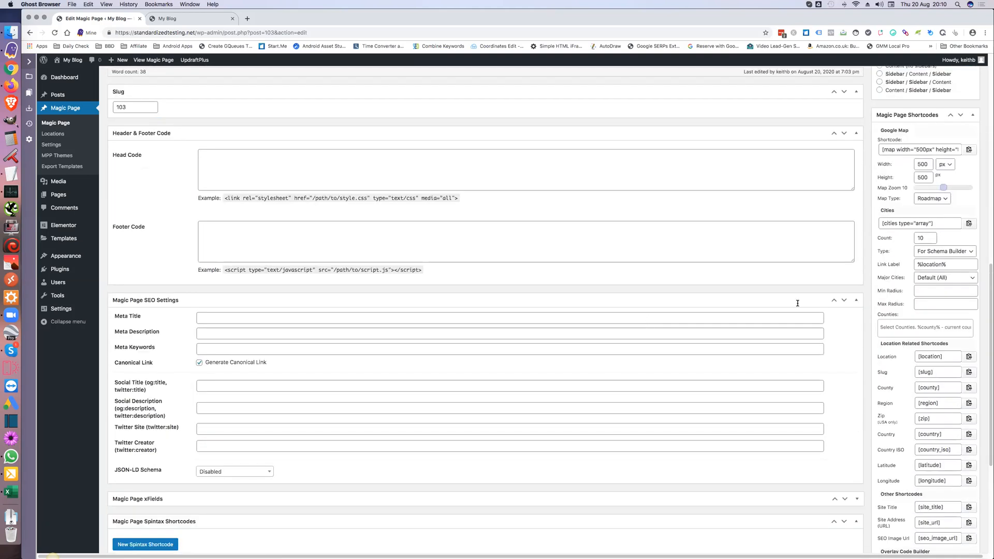
click(893, 327)
text(West)
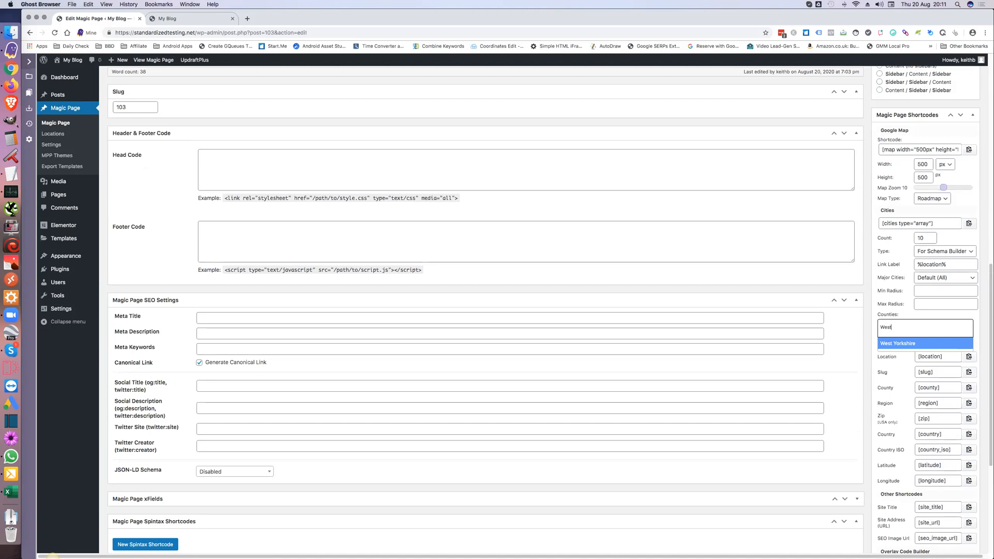
click(894, 343)
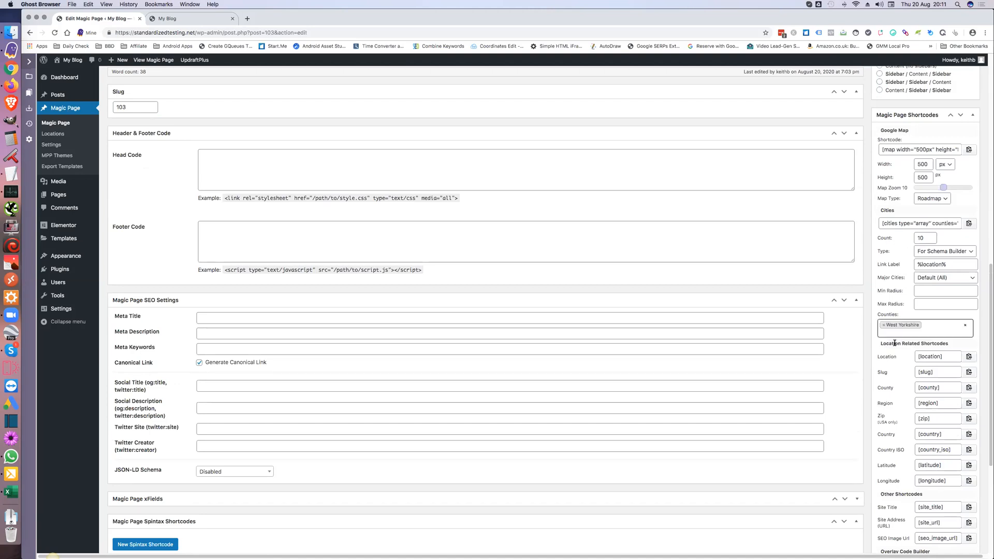
click(955, 251)
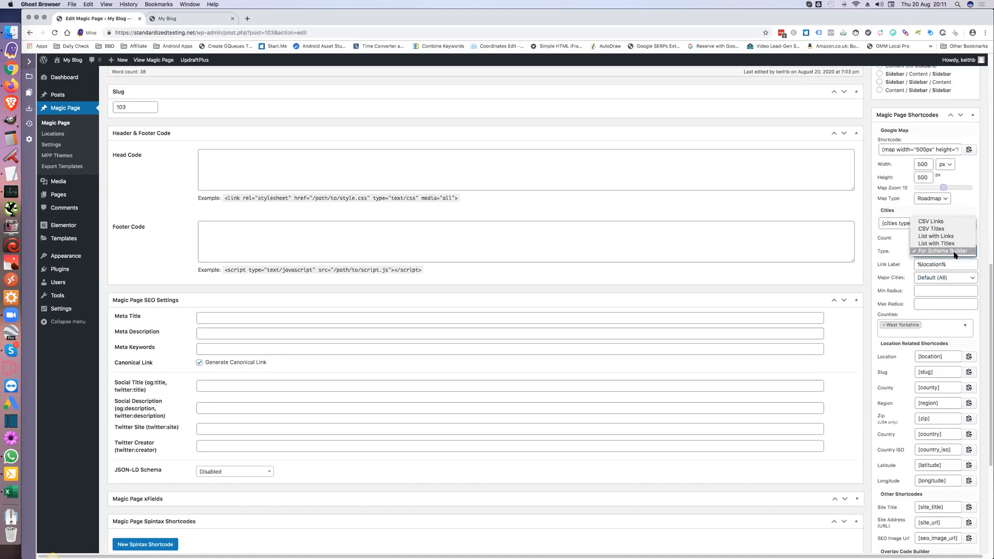
click(954, 221)
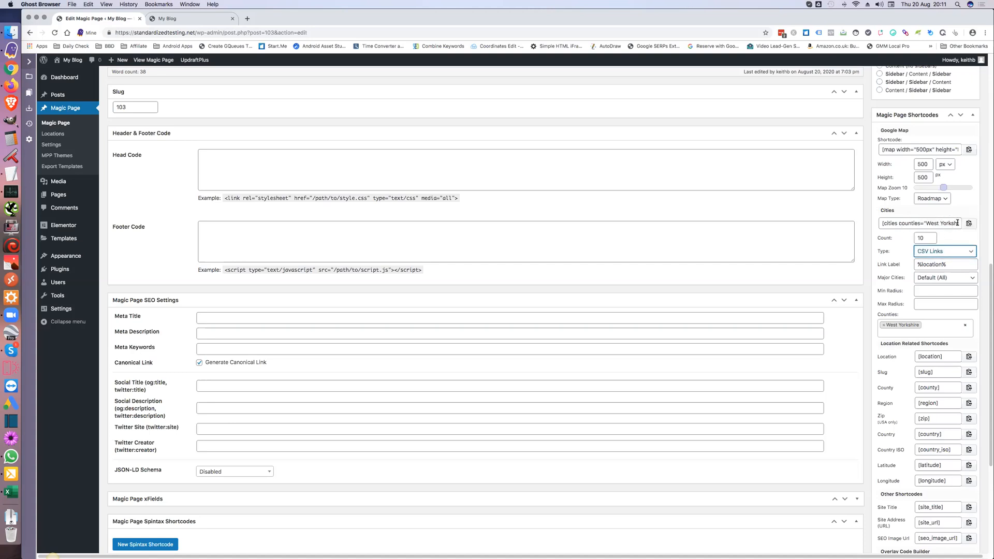
Copy the generated Cities shortcode and paste it on a new line below the county silo shortcode in the content.
click(968, 223)
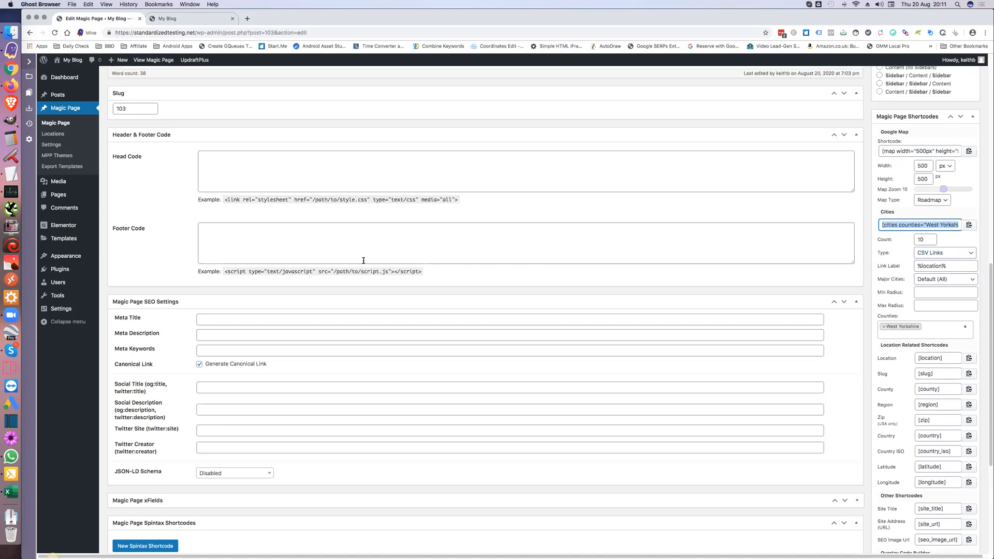
scroll(364, 260, up, 7)
scroll(203, 296, up, 1)
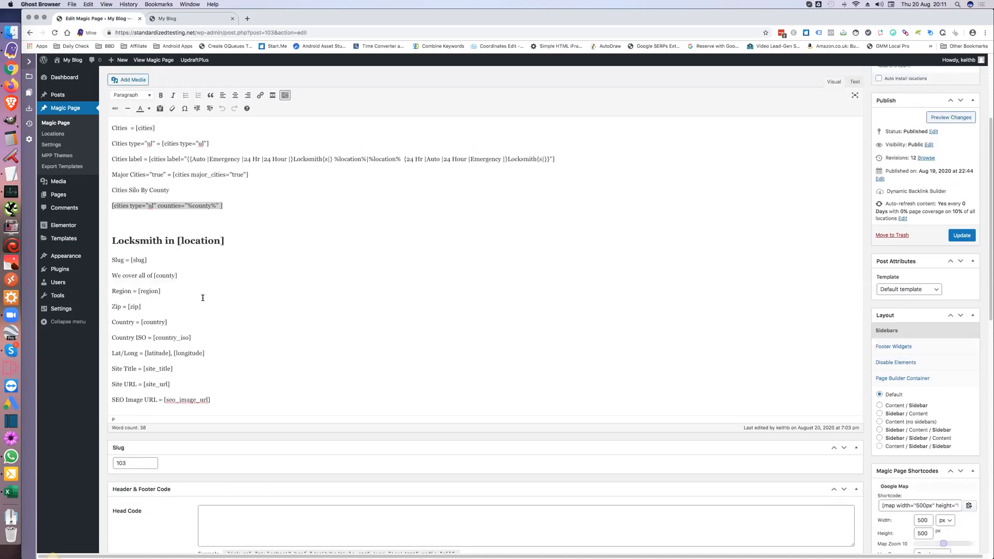
click(235, 215)
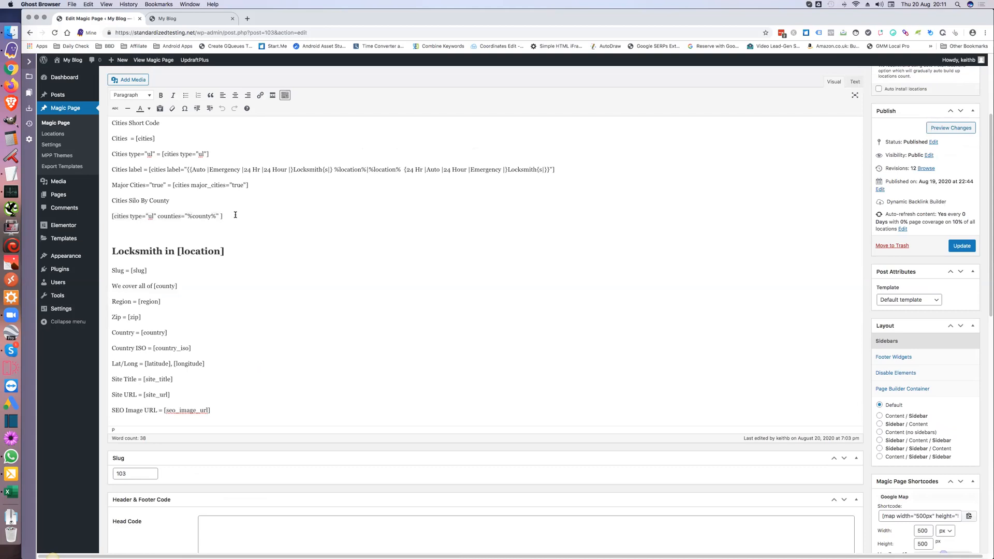
key(Return)
key(super+v)
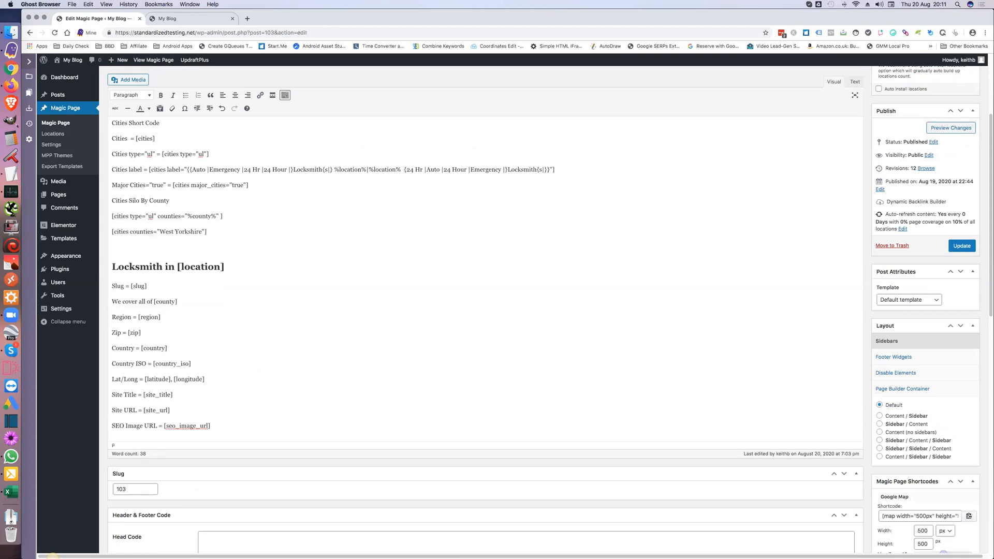
Add the label line "West Yorkshire" directly above the pasted cities shortcode.
click(149, 225)
key(Return)
key(Up)
text(West Yo)
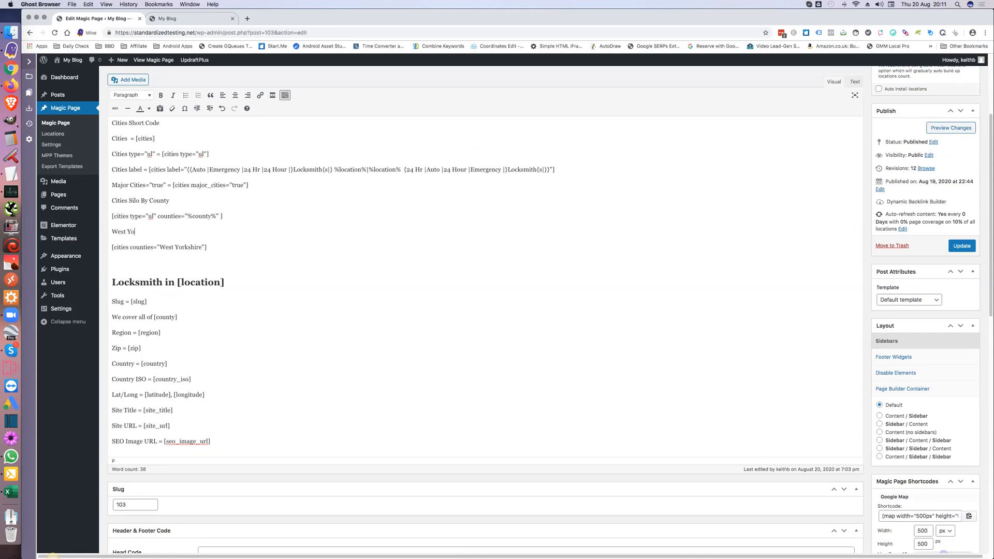
text(rkshire)
Examine the [location] shortcode in the Locksmith heading, the page title field and the SEO settings.
scroll(274, 252, down, 2)
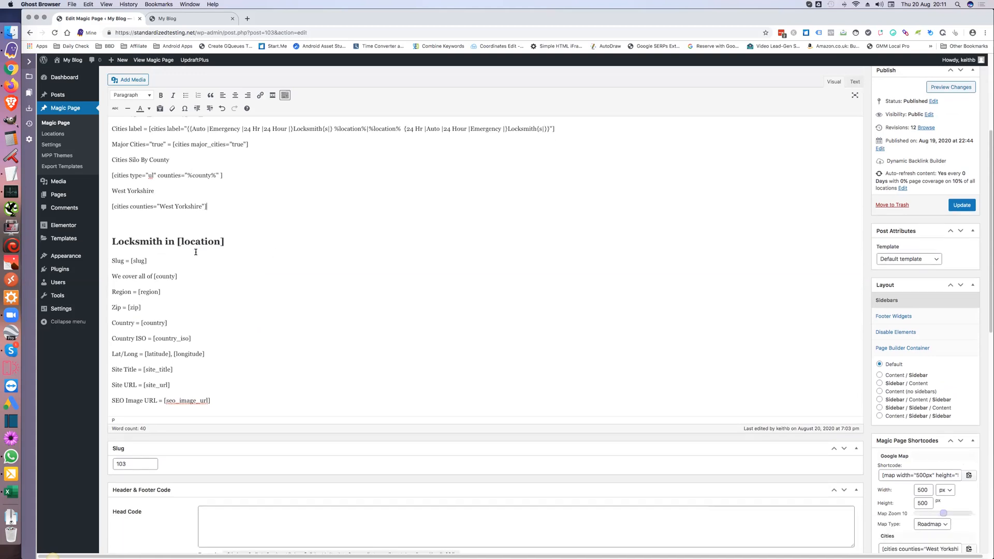
drag(177, 242, 224, 242)
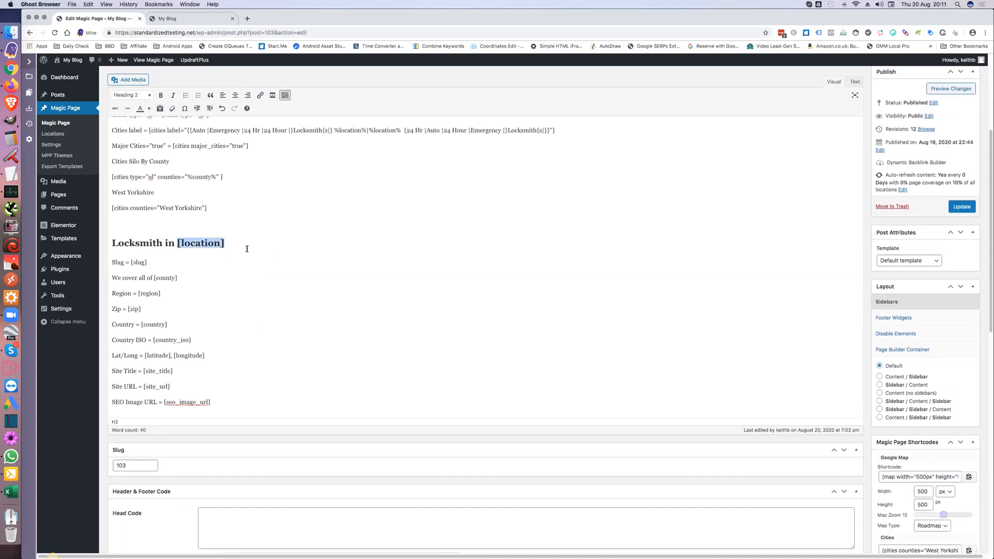
scroll(247, 249, up, 1)
scroll(247, 249, up, 5)
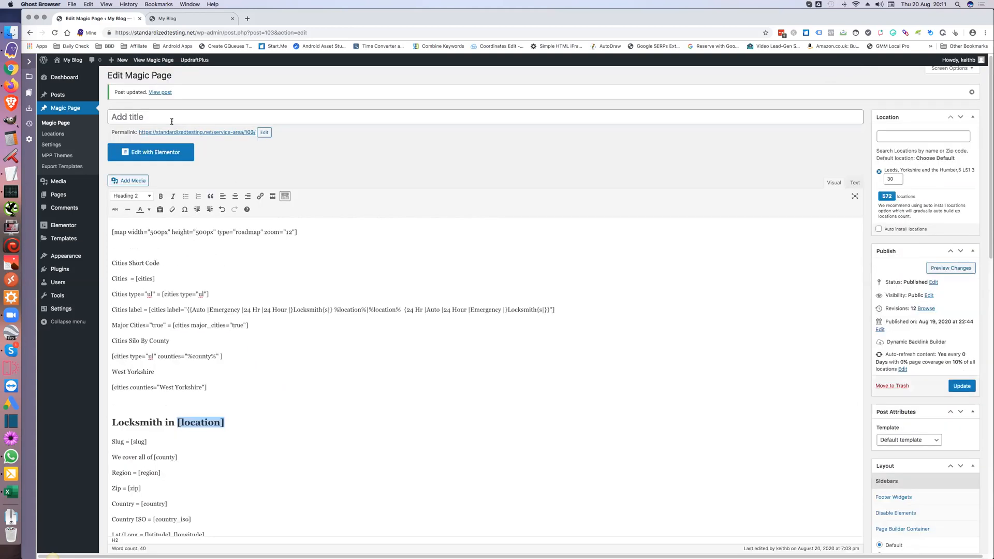
scroll(217, 212, down, 4)
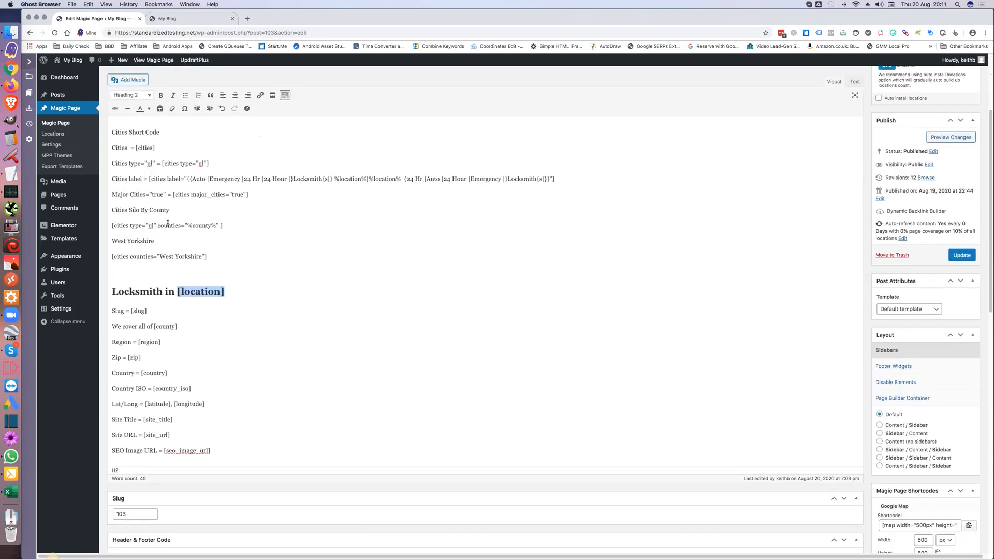
scroll(167, 224, down, 15)
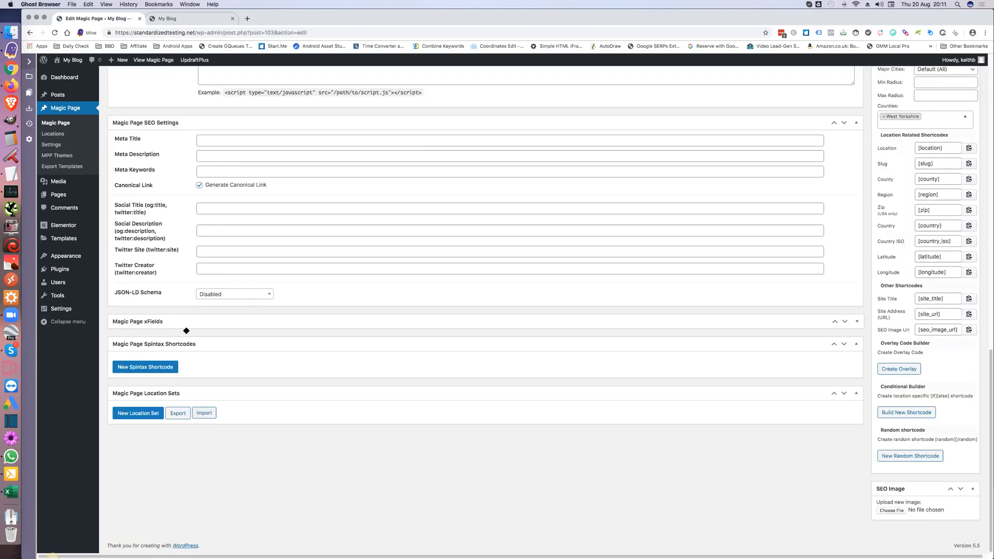
Create a new spintax shortcode labelled "meta-desc" and add an empty option to it.
click(157, 368)
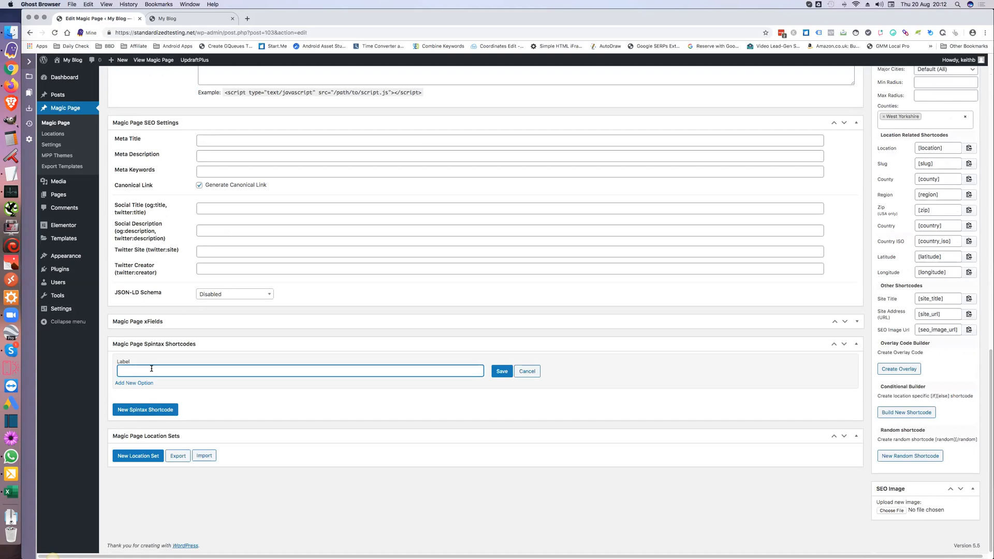
text(meta-desc)
click(500, 371)
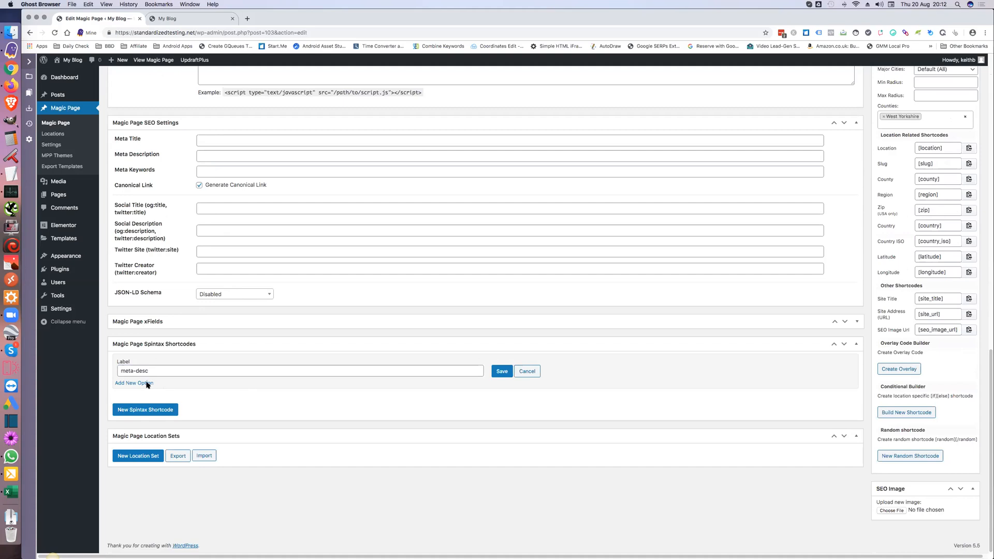
click(147, 383)
click(145, 392)
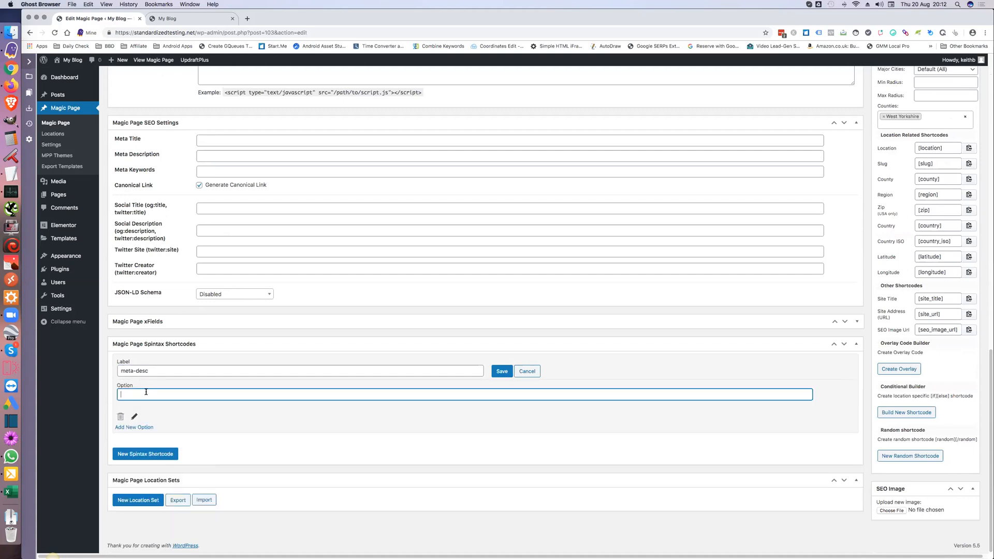
Write the option text "{this is|I am} a meta {desc|description} for [location] We also cover".
text(th)
key(BackSpace)
key(BackSpace)
key(BackSpace)
text({)
text(this )
text(is|I am)
text(} a meta)
text( de)
text({)
text(description)
text(} We)
text( also cover)
click(218, 394)
text(for [location])
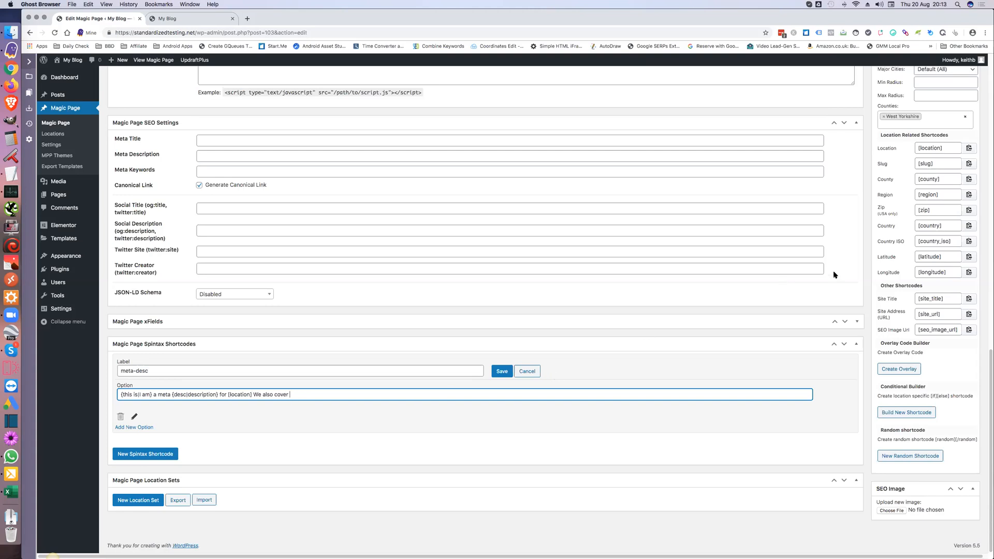
Set the Cities shortcode type to CSV Titles and paste the copied shortcode at the end of the spintax option text.
scroll(932, 205, up, 2)
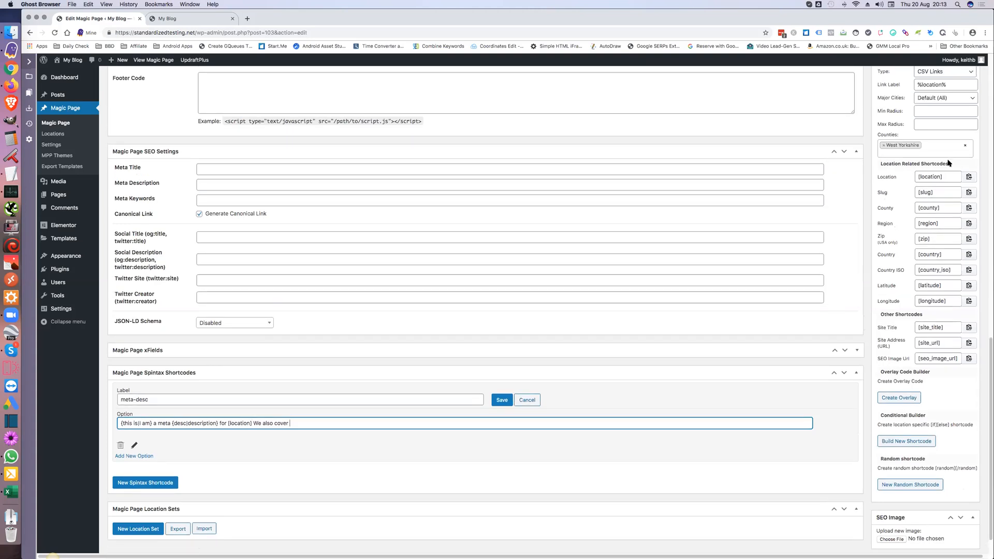
scroll(948, 163, up, 4)
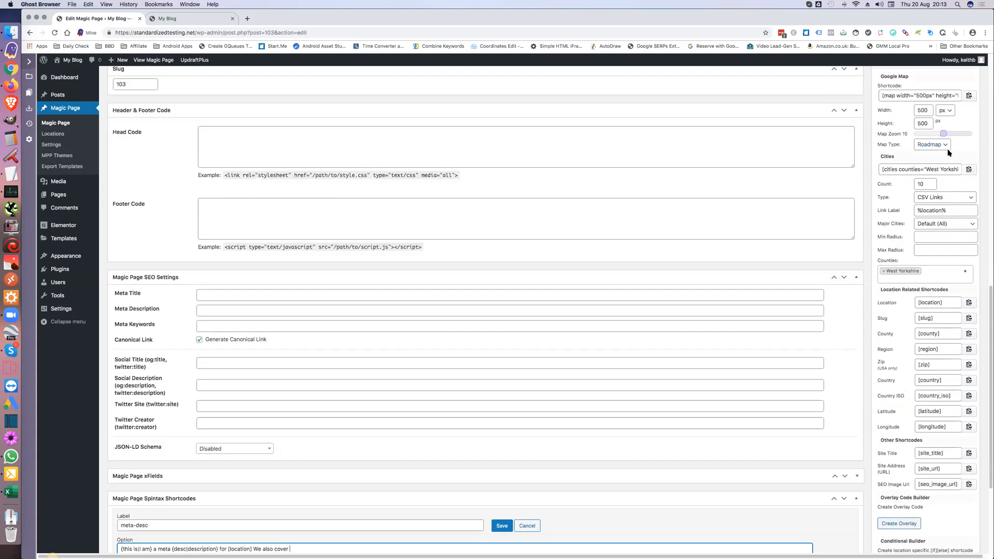
click(971, 200)
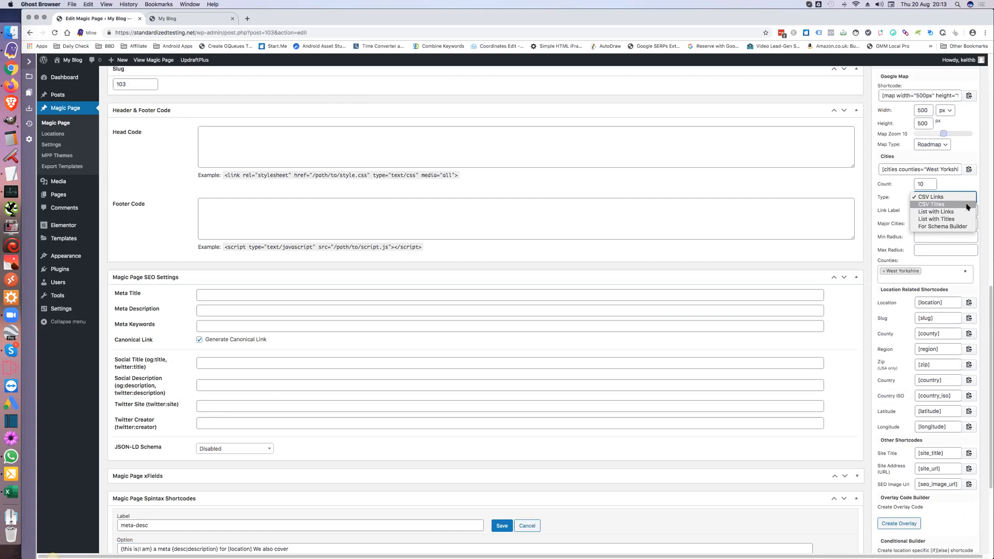
click(965, 204)
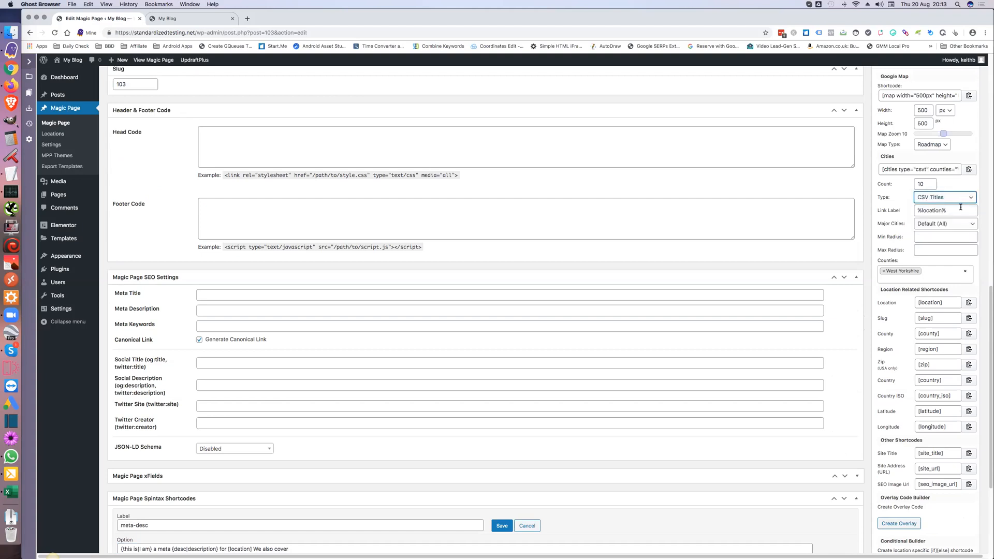
click(968, 170)
scroll(448, 366, down, 3)
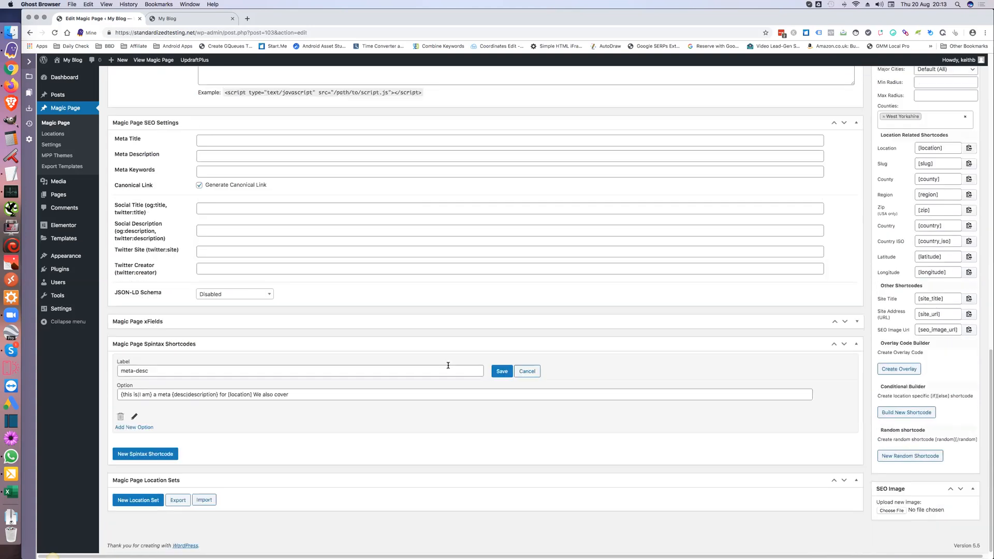
click(318, 395)
key(super+v)
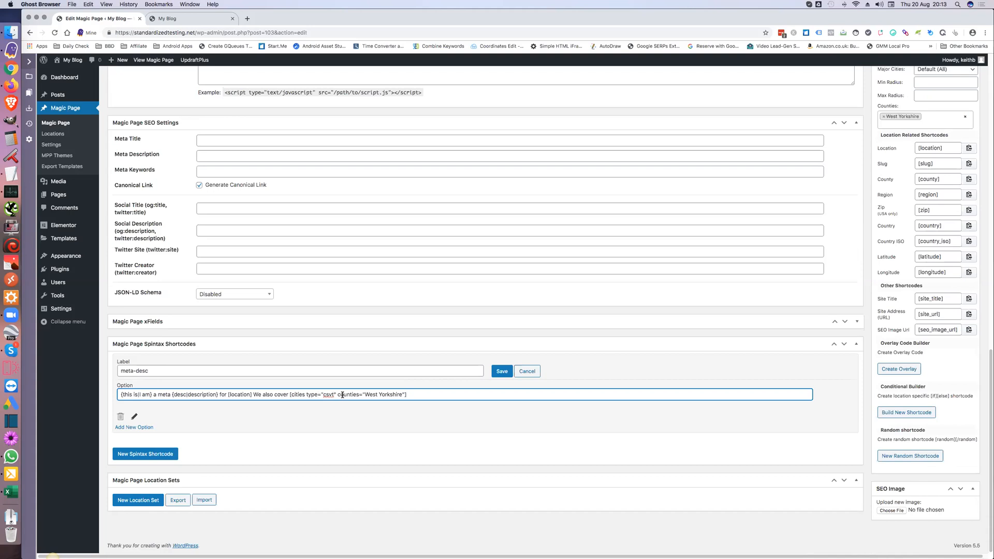
Remove the West Yorkshire counties attribute from the pasted cities shortcode and save the spintax shortcode.
drag(336, 394, 405, 394)
key(BackSpace)
click(502, 372)
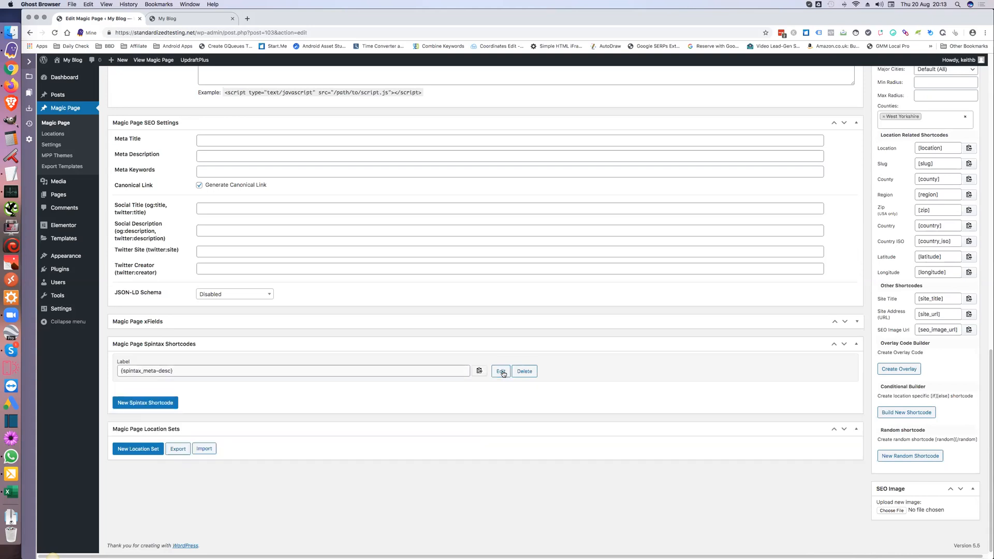
Copy the meta-desc spintax shortcode and paste it beneath a new "Spintax Desc" line at the end of the page content.
click(479, 371)
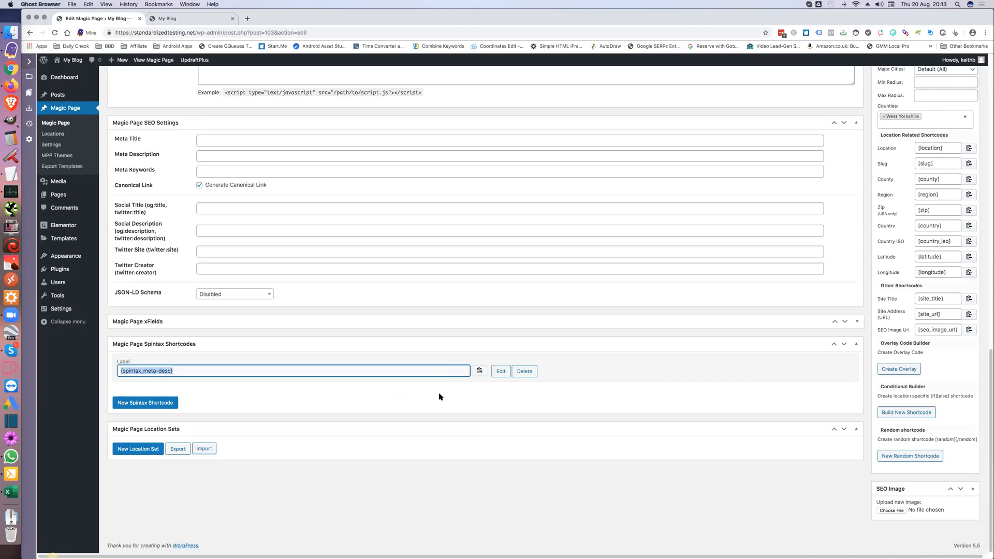
scroll(437, 395, up, 15)
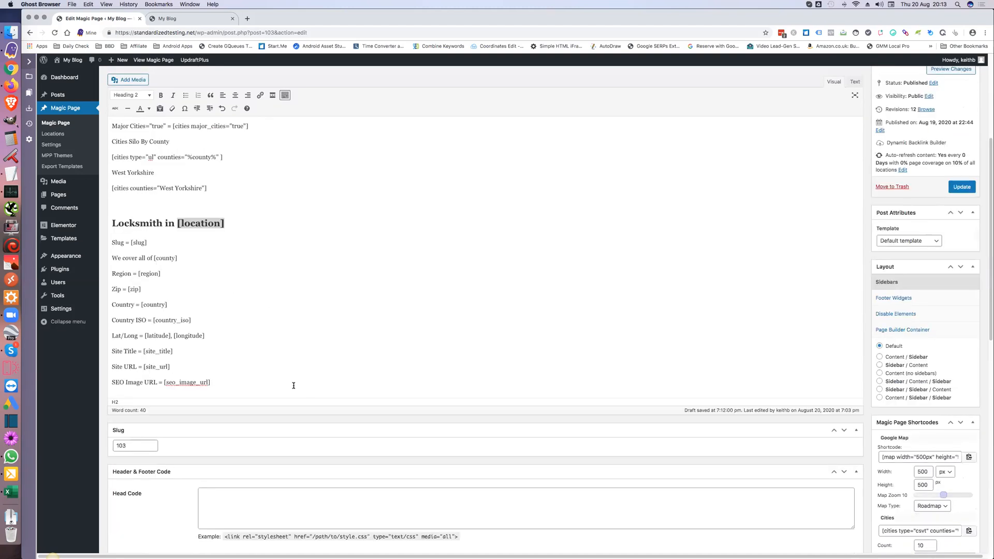
click(237, 385)
key(Return)
key(Return)
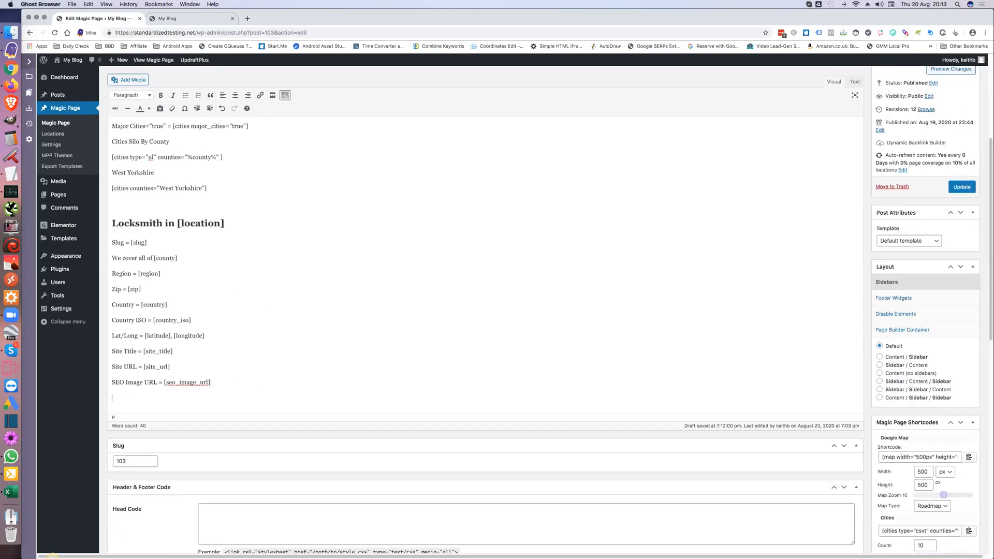
text(Sounr)
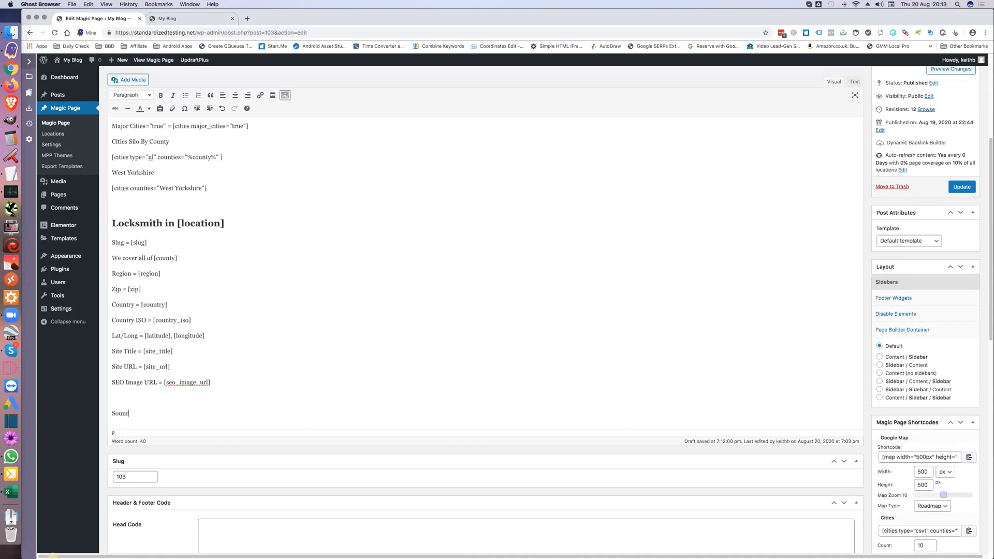
key(BackSpace)
text(pintax Desc)
key(Return)
key(super+v)
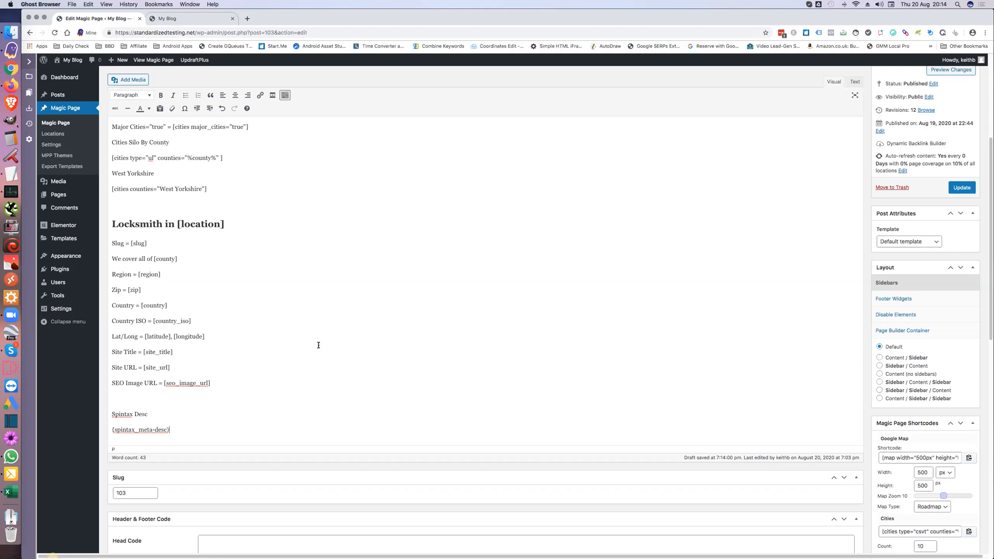
Update the Magic Page and open the live service-area page for leeds.
click(960, 188)
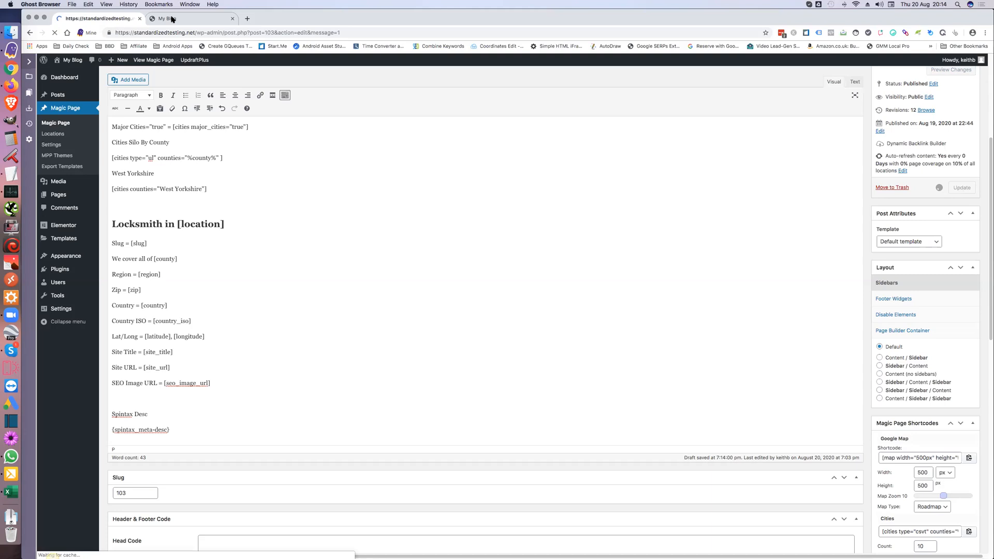
click(172, 20)
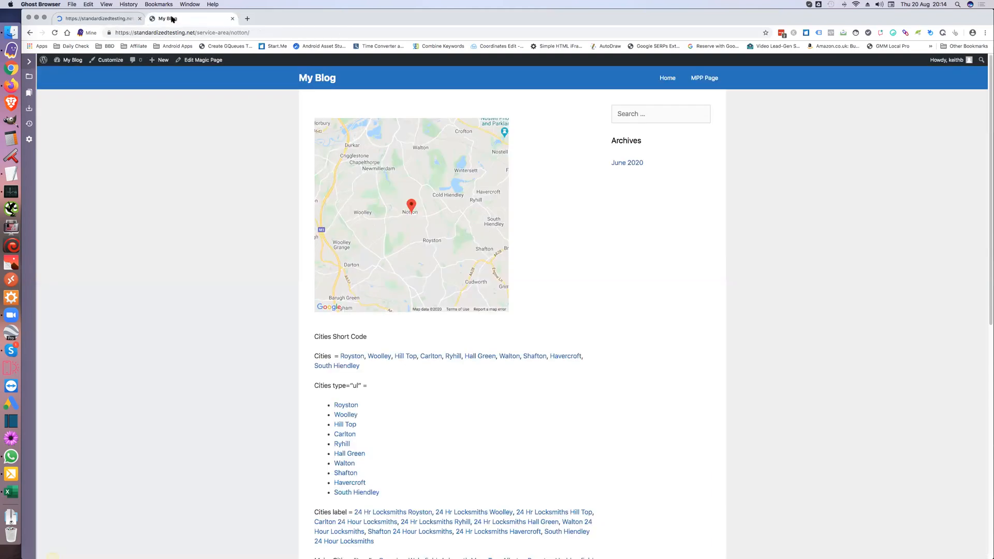
click(54, 33)
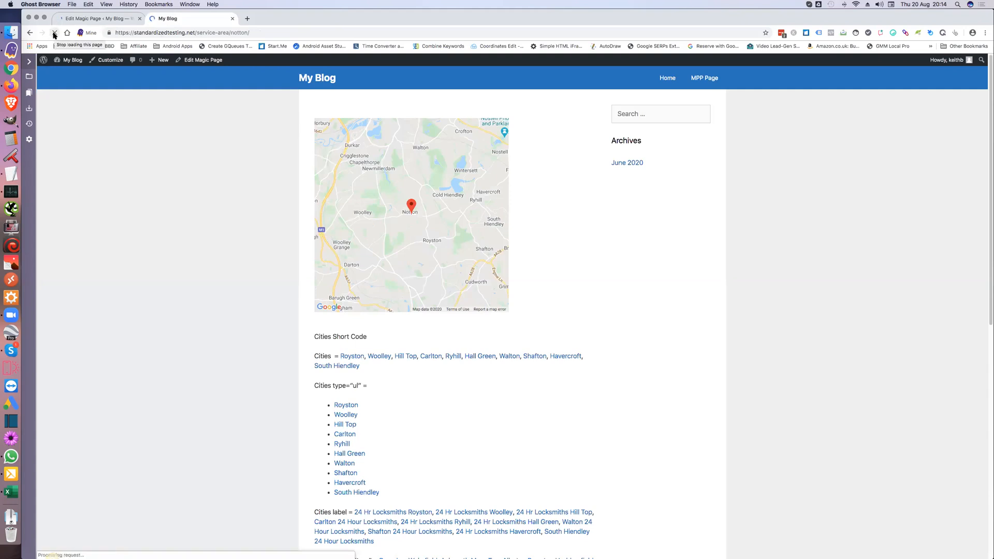
double_click(238, 33)
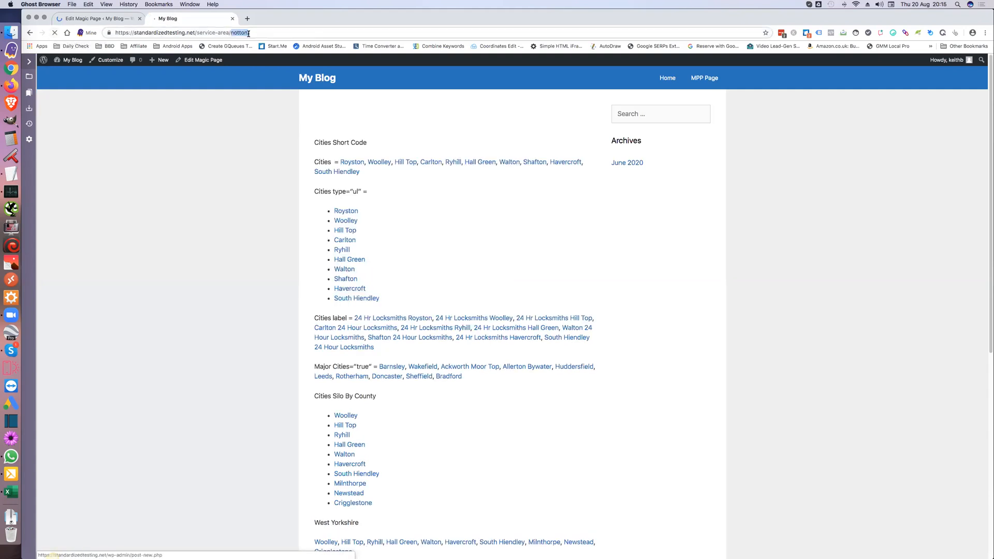
text(leed)
text(s)
key(Return)
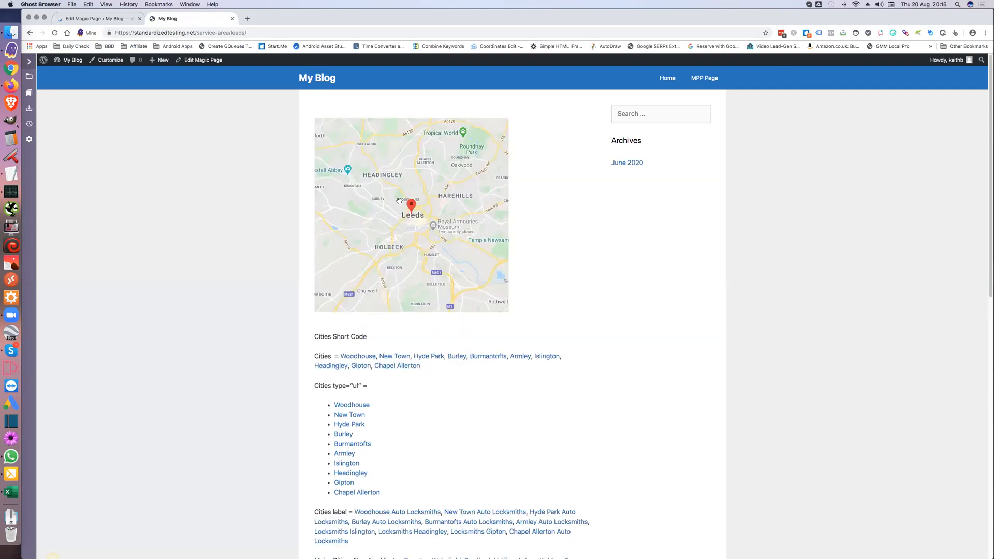
Examine the map and the basic, bulleted, labelled and major cities lists on the live Leeds page.
scroll(300, 217, down, 1)
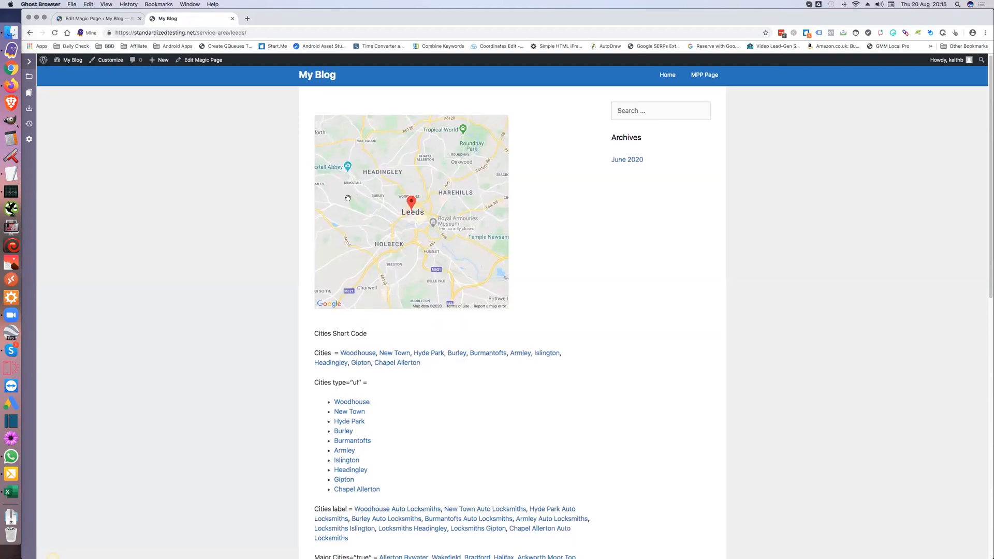
scroll(285, 226, down, 5)
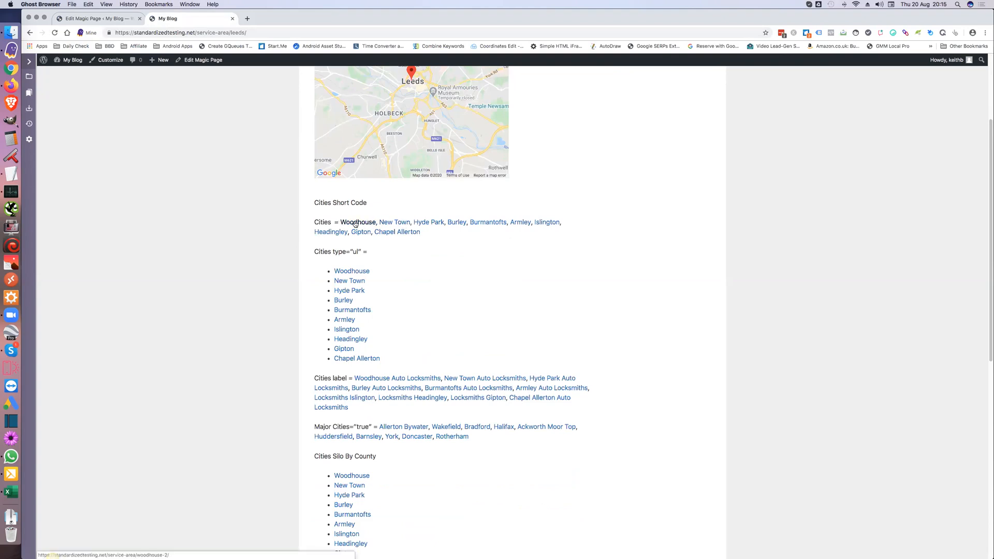
scroll(393, 237, down, 1)
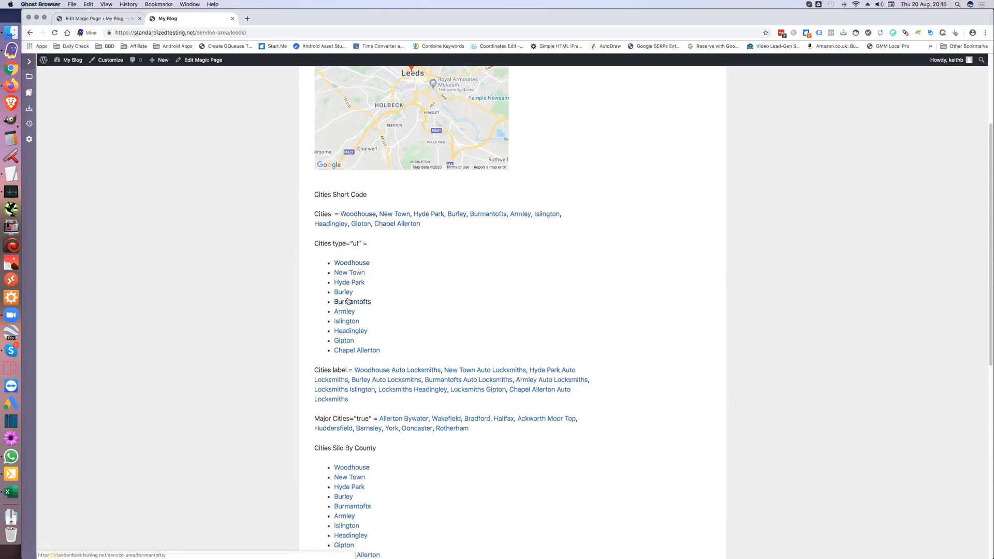
scroll(348, 301, down, 1)
scroll(347, 301, down, 5)
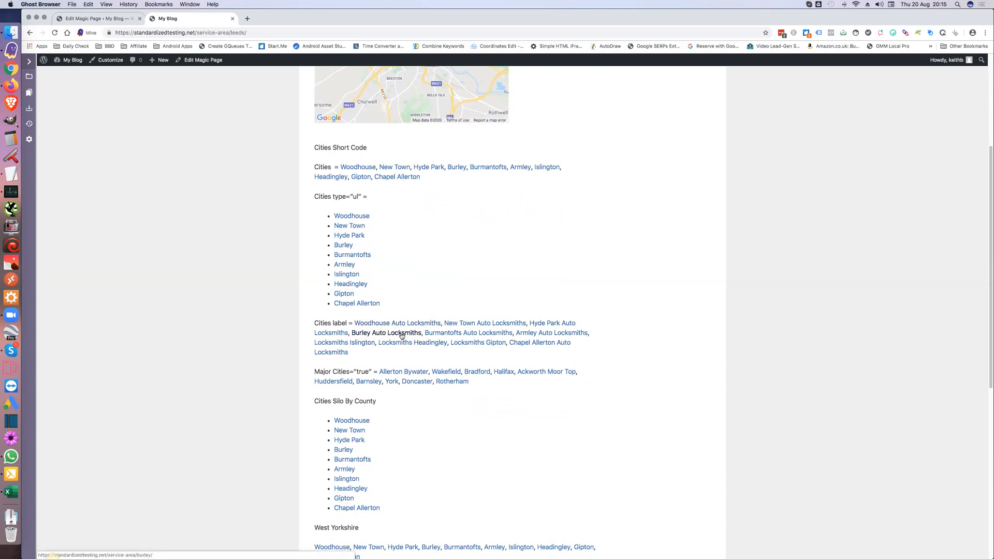
scroll(410, 349, down, 1)
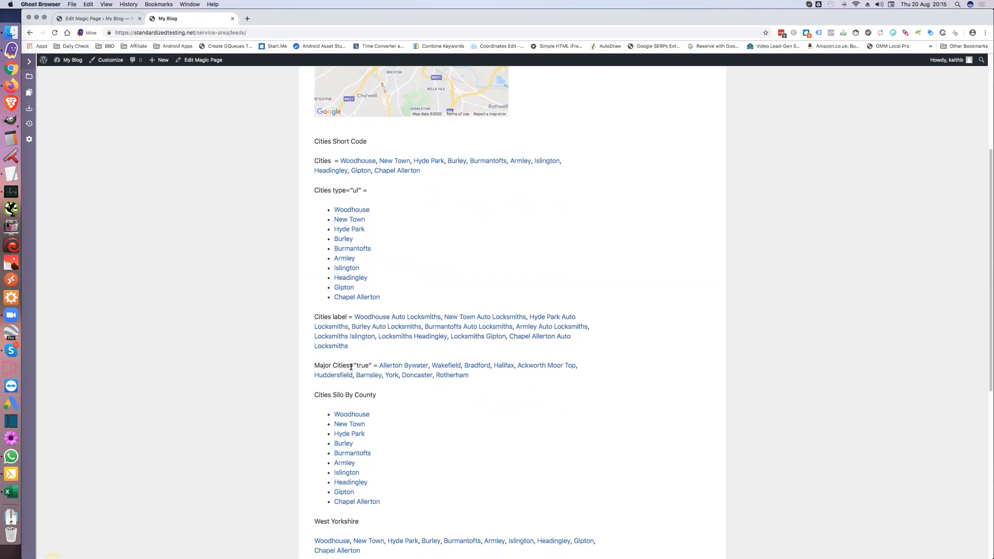
scroll(351, 366, down, 1)
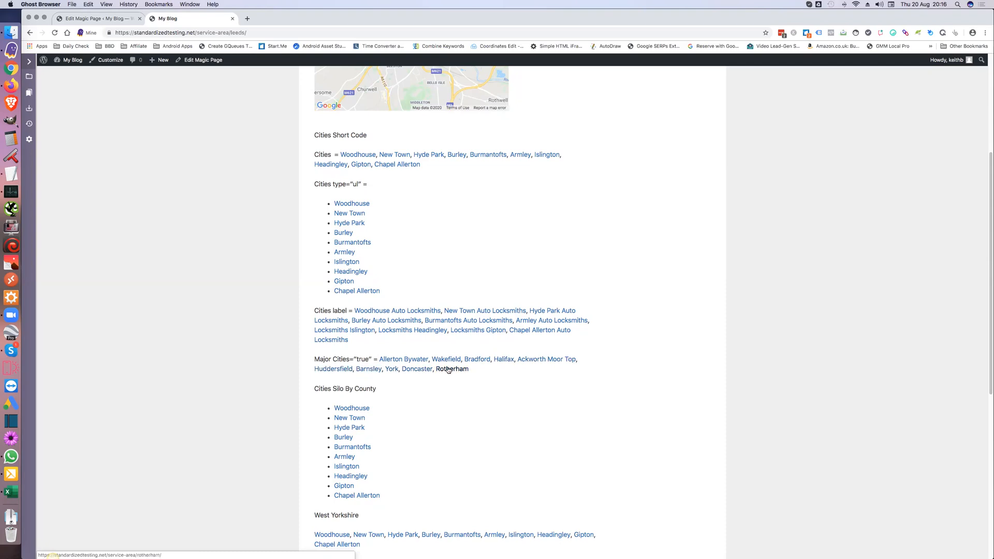
scroll(445, 369, down, 1)
scroll(446, 370, down, 1)
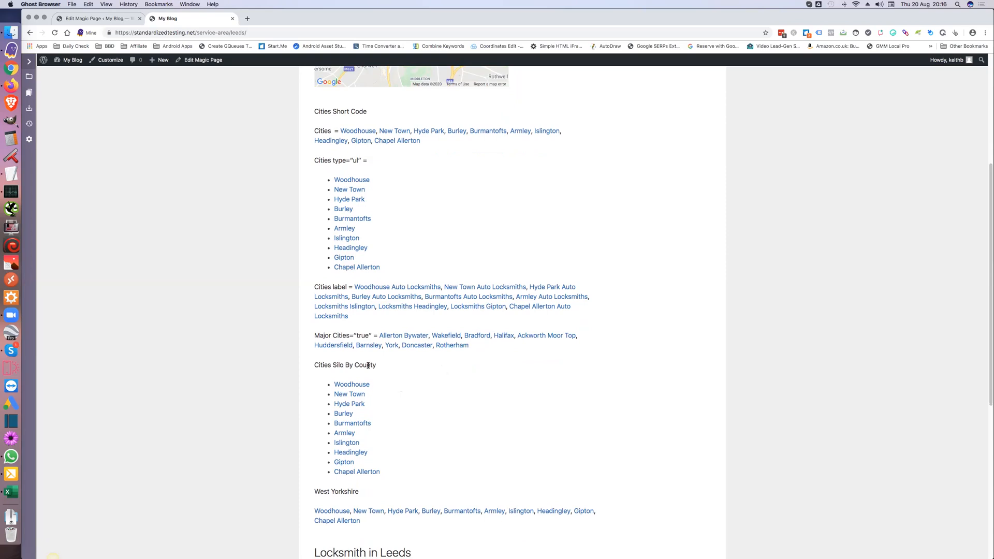
Examine the Cities Silo By County list and the West Yorkshire cities list on the live Leeds page.
scroll(383, 390, down, 4)
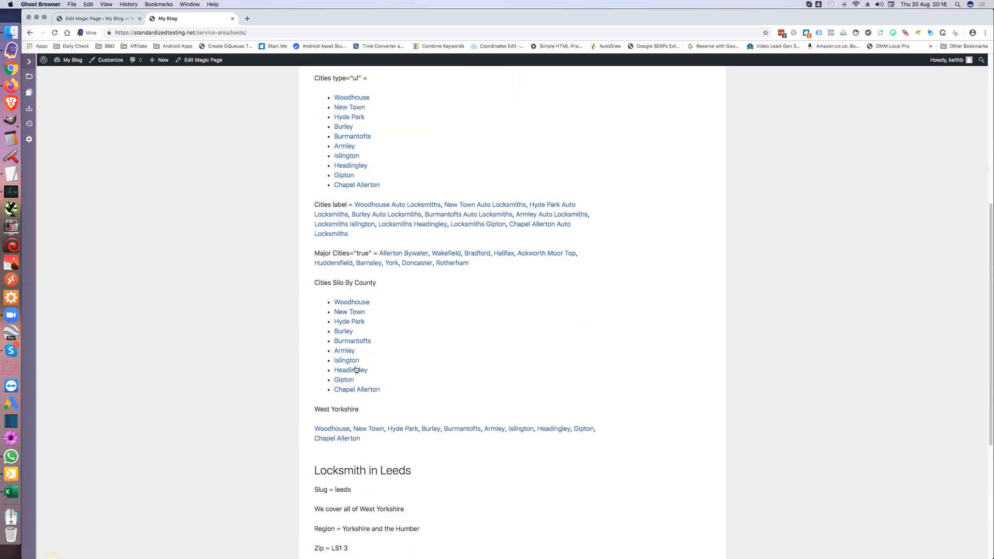
scroll(321, 380, up, 1)
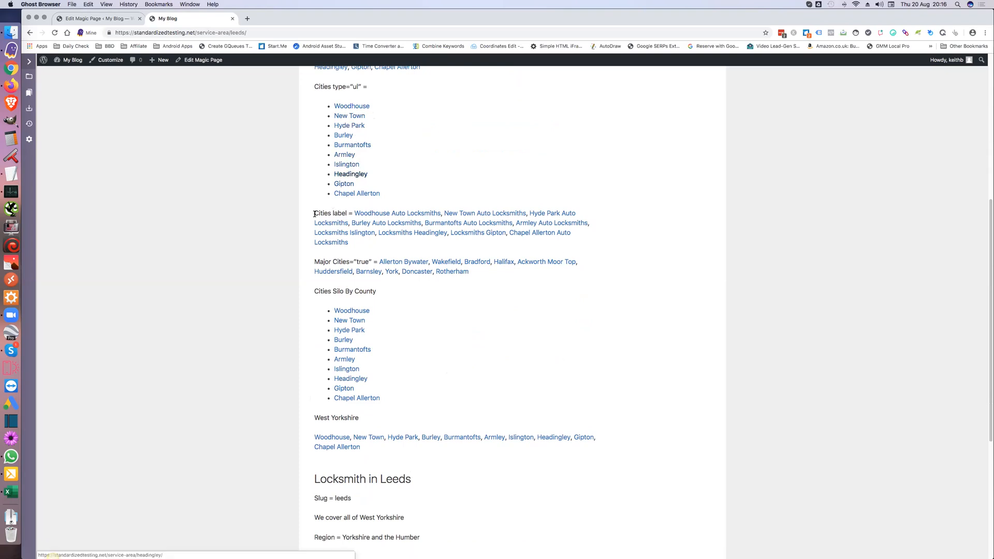
scroll(276, 226, down, 5)
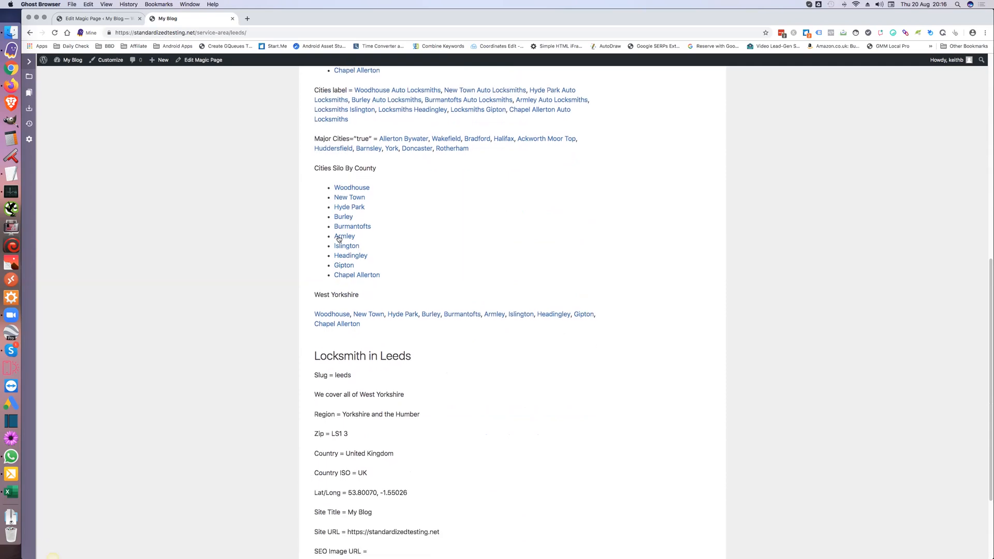
scroll(297, 246, down, 1)
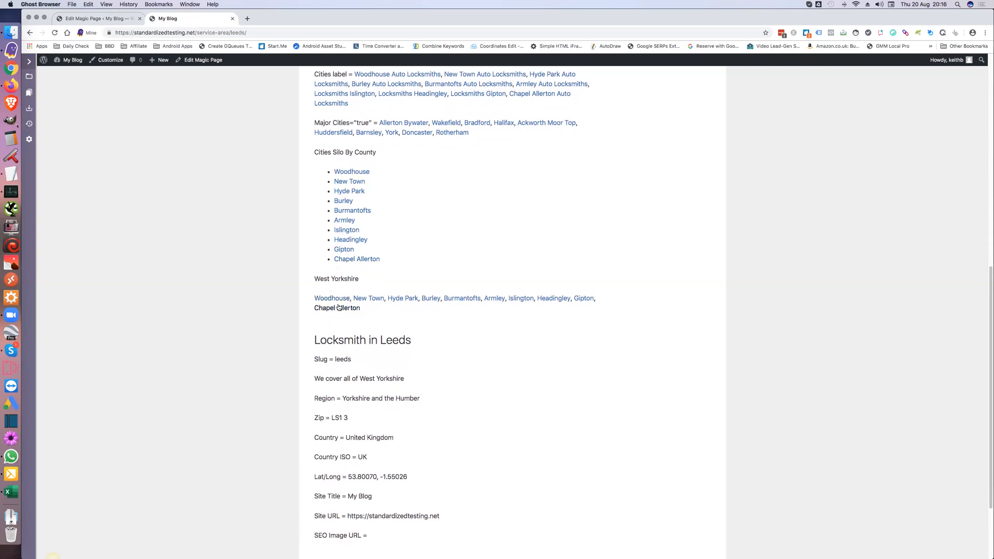
drag(314, 279, 363, 279)
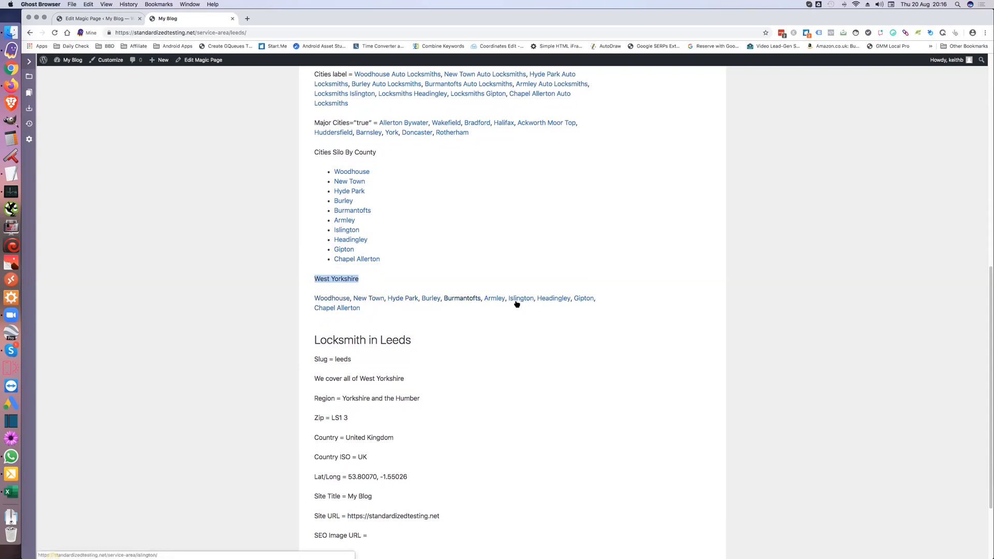
Examine the location shortcode output and the Spintax Desc text under the Locksmith in Leeds heading.
scroll(394, 323, down, 1)
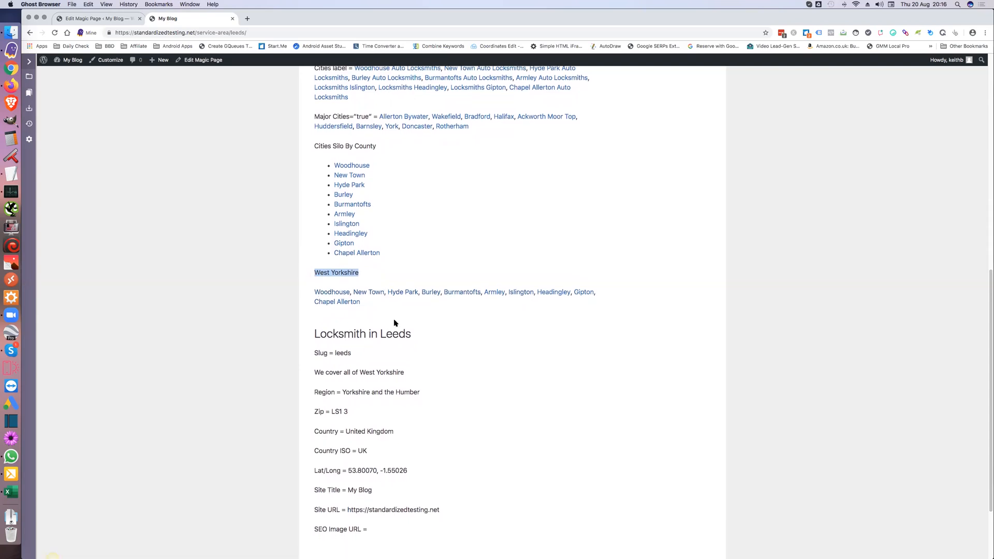
scroll(394, 322, down, 2)
scroll(395, 321, down, 2)
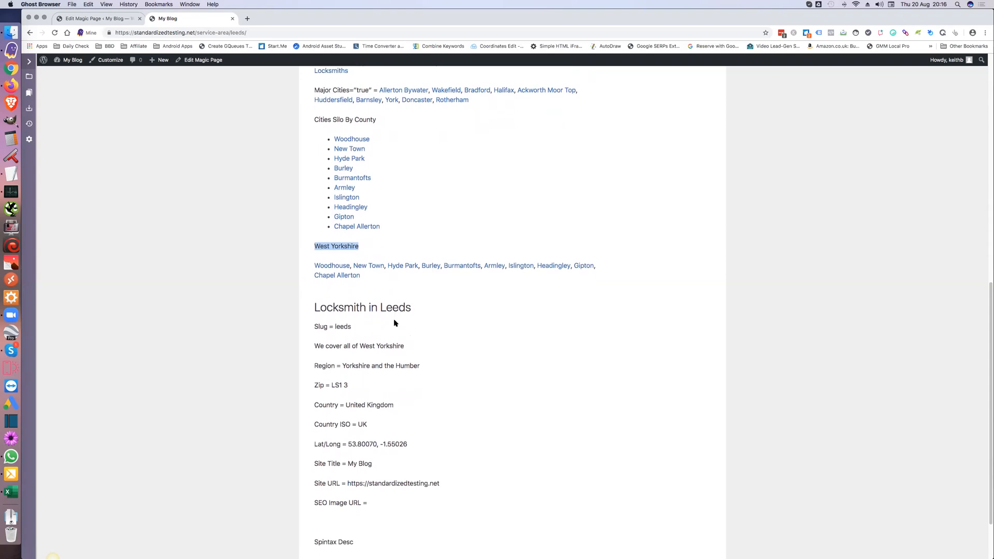
scroll(339, 320, down, 1)
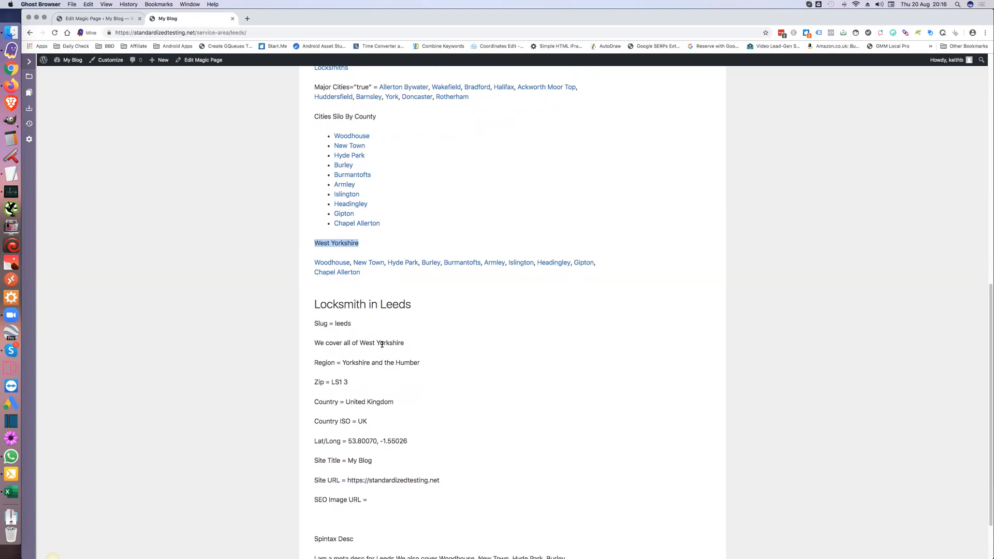
scroll(382, 344, down, 2)
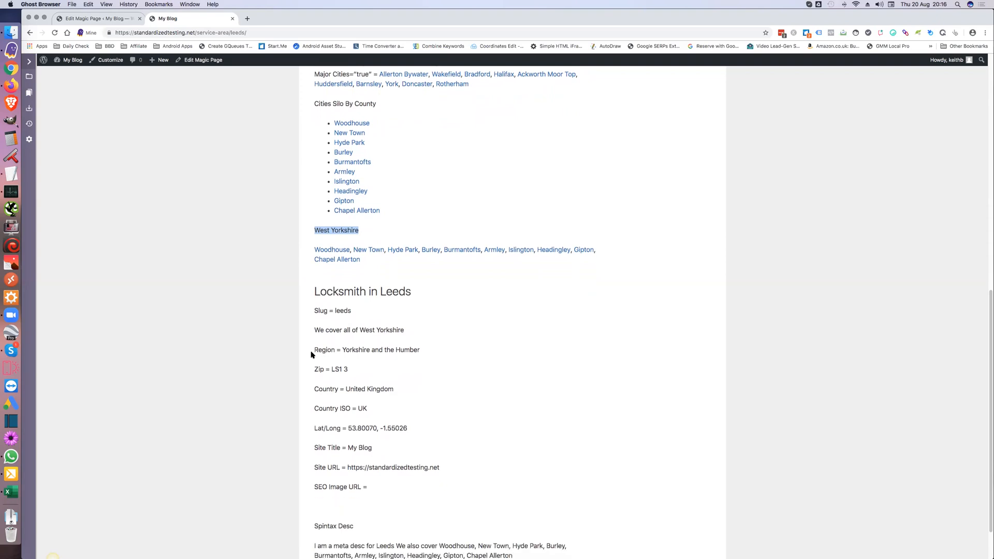
scroll(382, 351, down, 3)
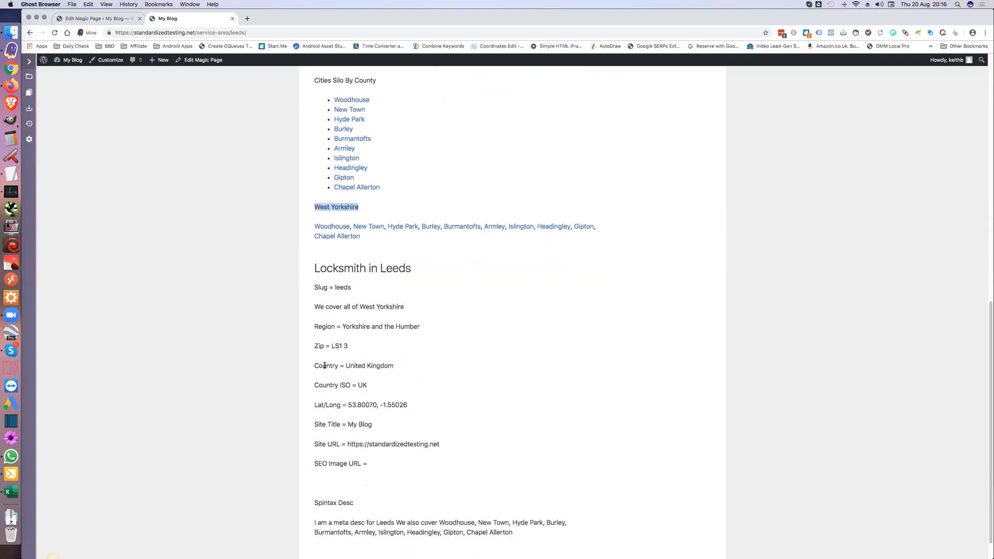
scroll(325, 366, down, 2)
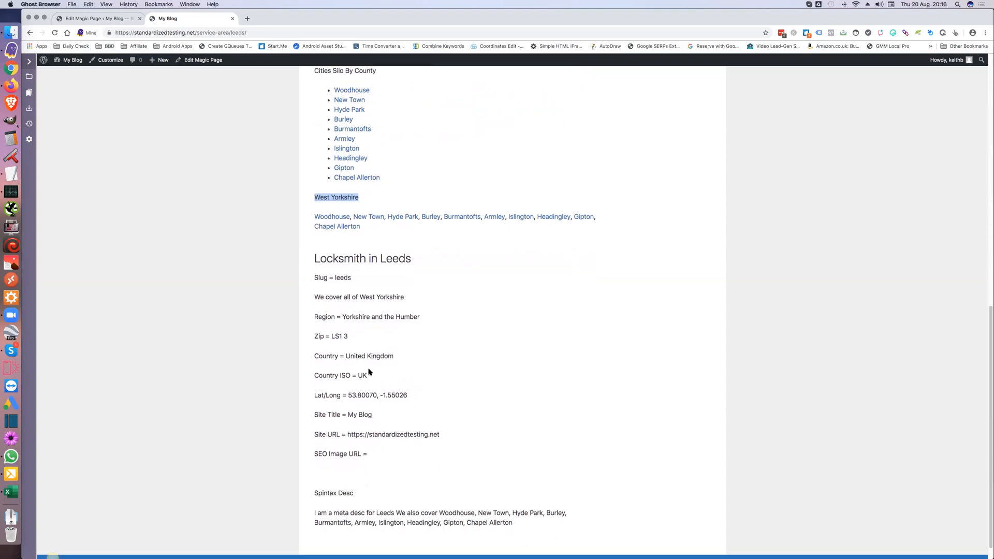
scroll(370, 400, down, 2)
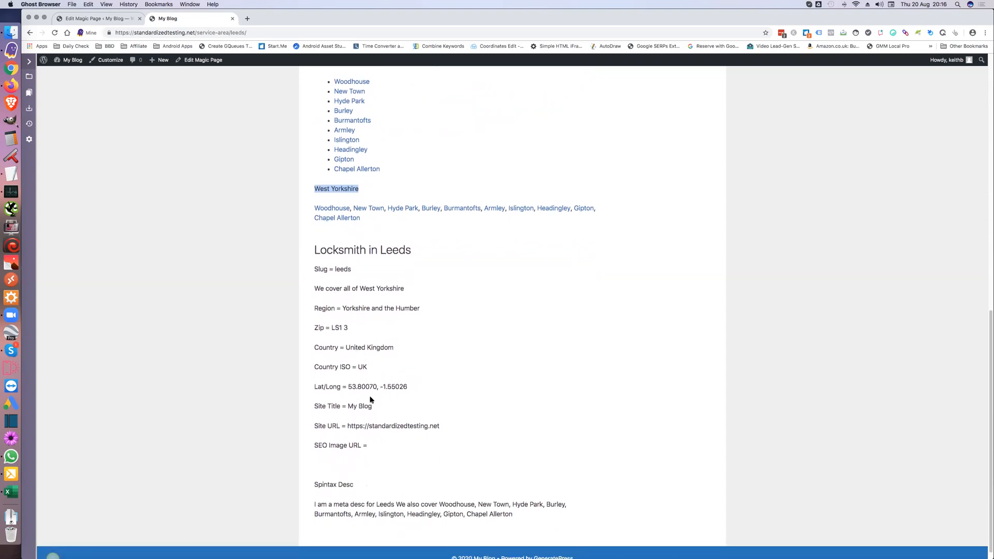
scroll(359, 404, down, 2)
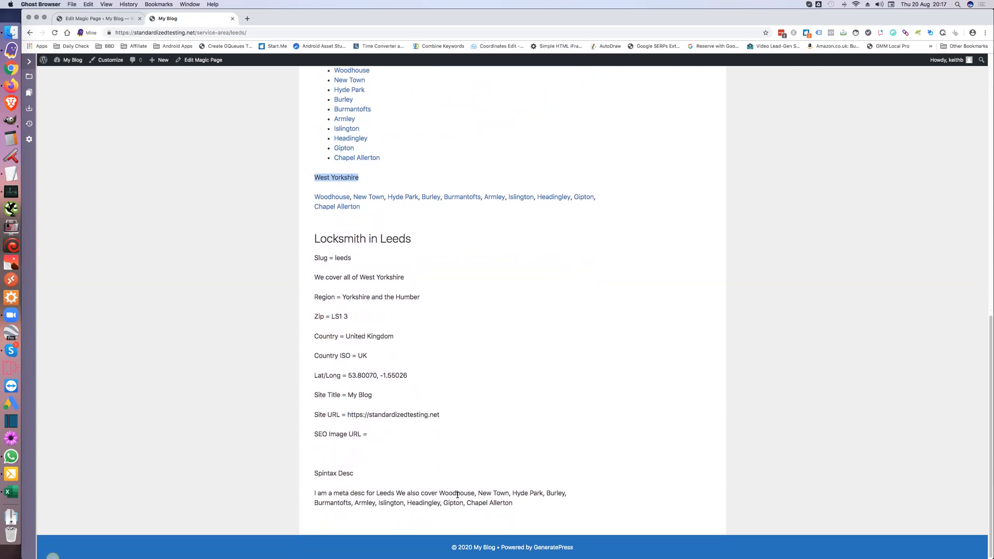
scroll(480, 502, up, 1)
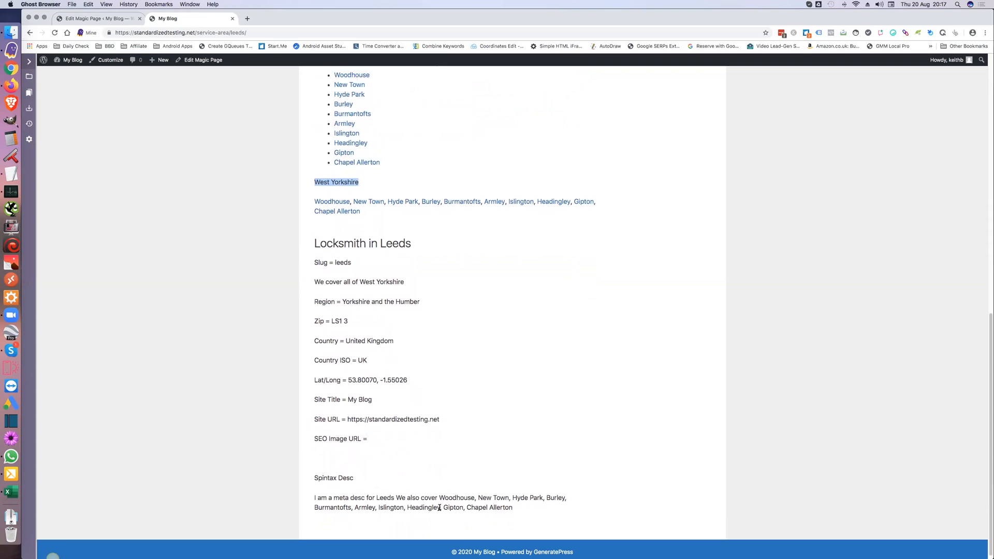
Open the Wakefield service-area page from the major cities list on the Leeds page.
scroll(439, 507, up, 8)
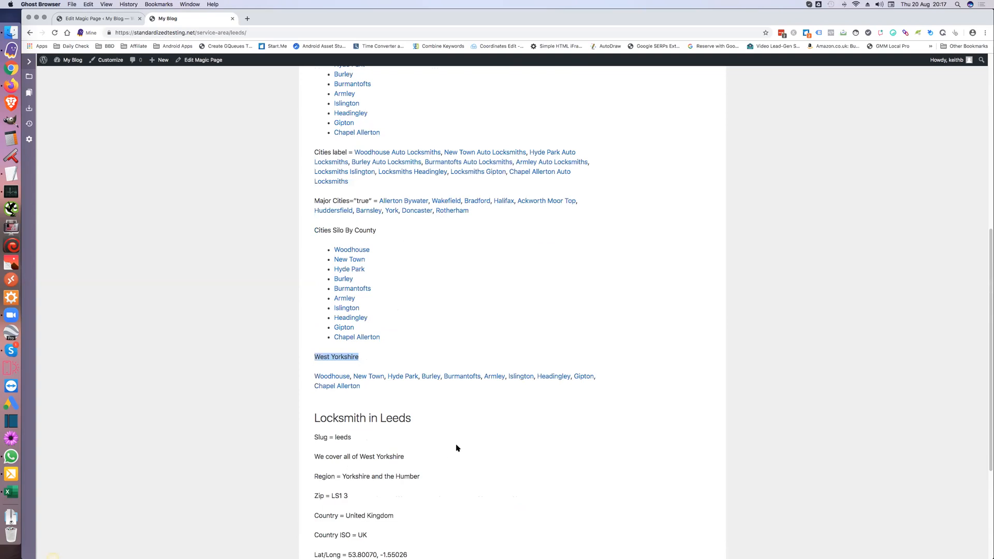
scroll(438, 434, up, 8)
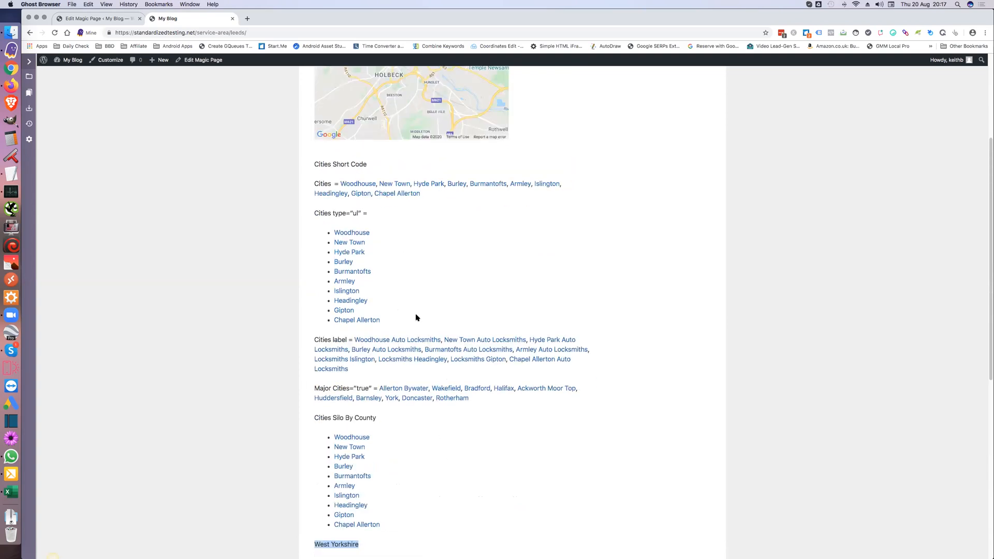
scroll(387, 354, down, 1)
click(448, 367)
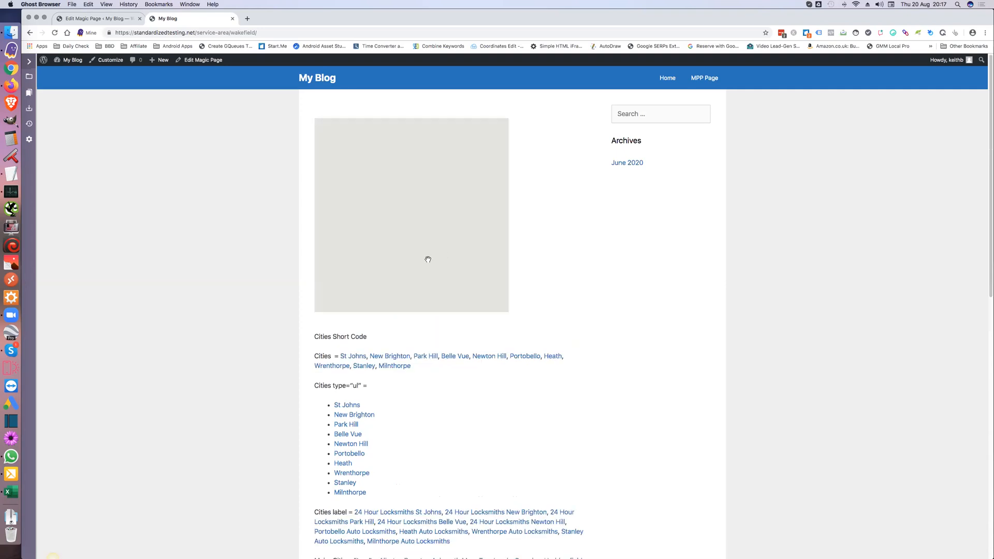
Examine the map and the basic, bulleted, labelled, major and county-silo cities lists on the Wakefield page.
scroll(416, 347, down, 4)
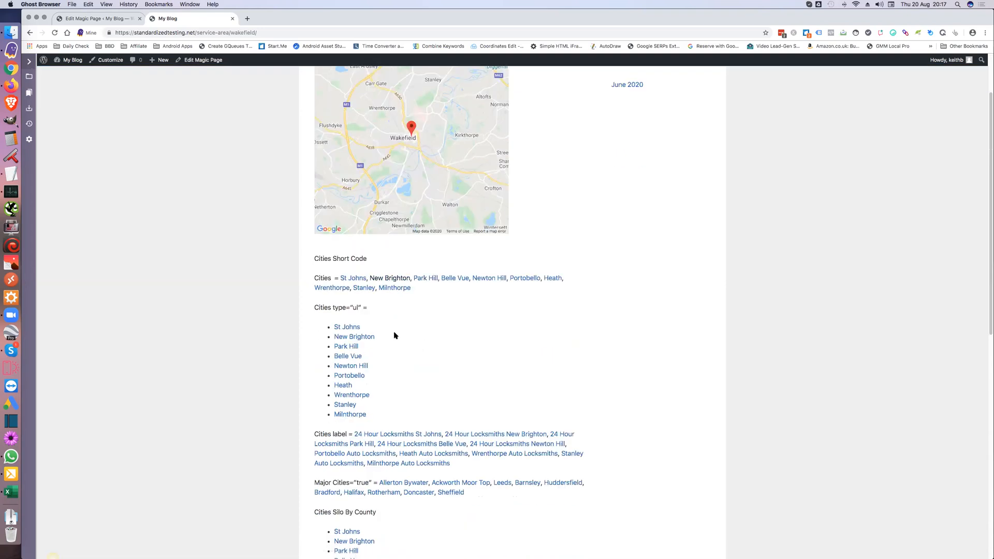
scroll(363, 383, down, 1)
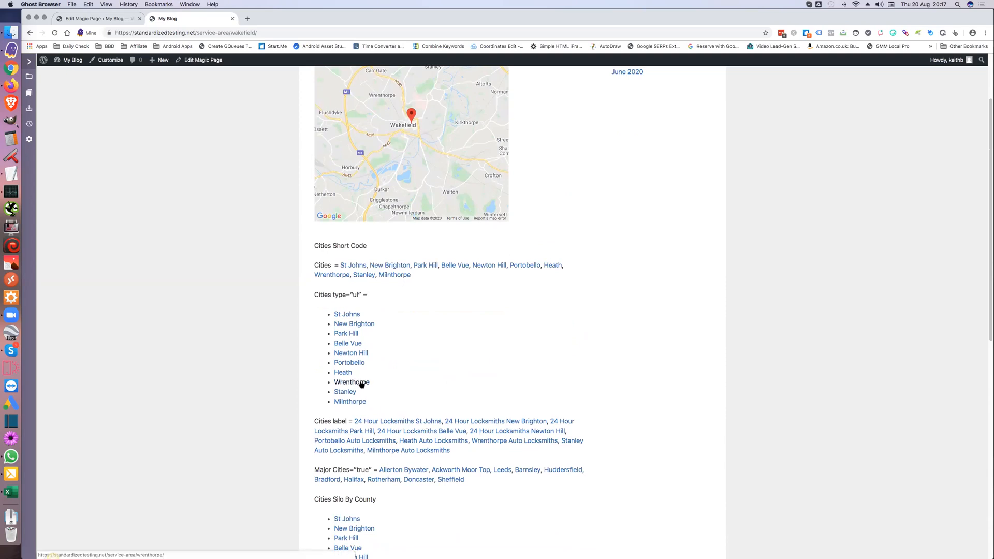
scroll(365, 362, down, 2)
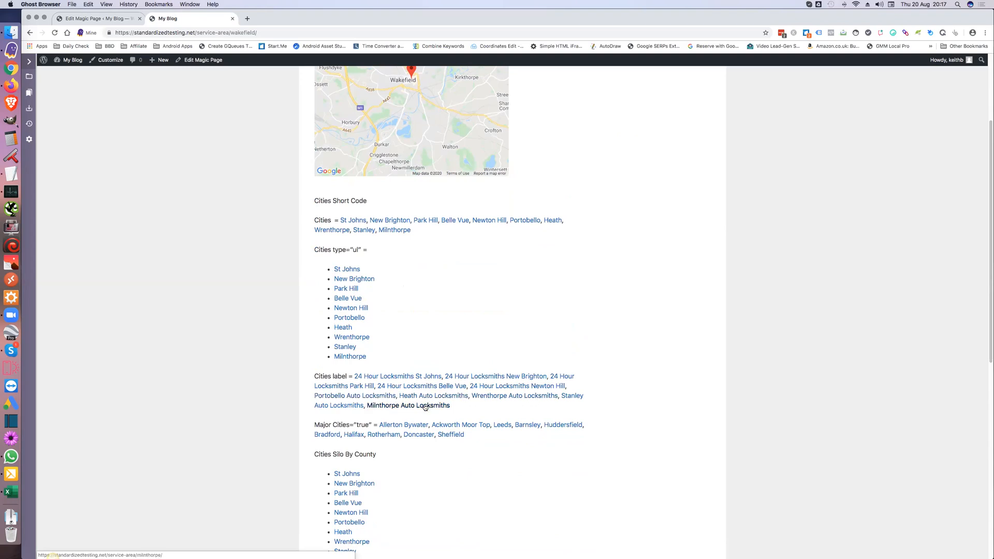
scroll(424, 406, down, 1)
scroll(423, 406, down, 1)
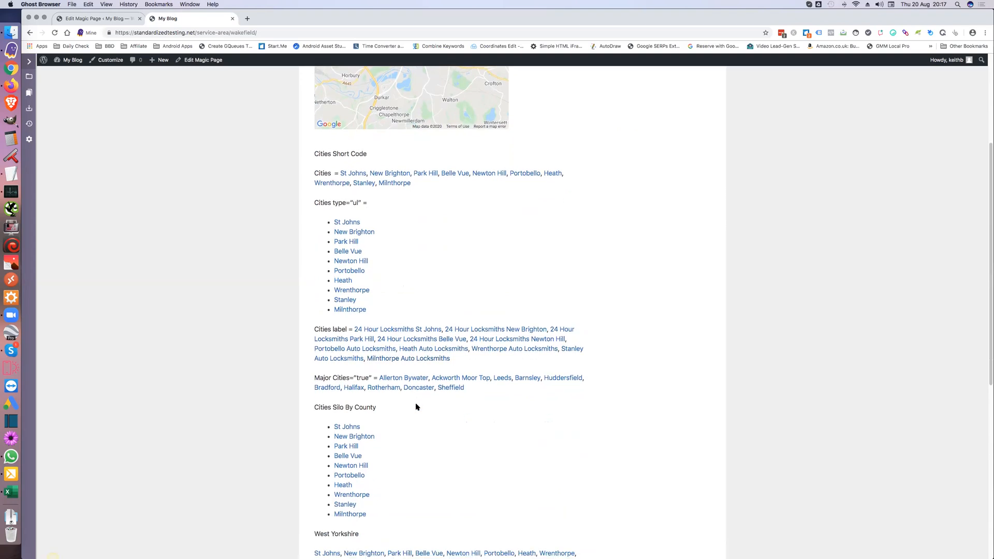
scroll(409, 404, down, 1)
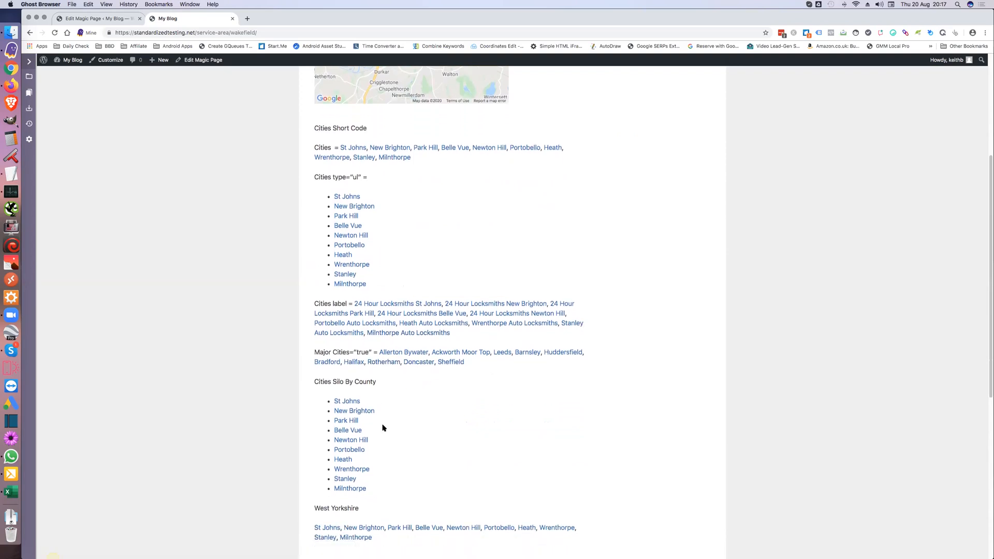
scroll(349, 446, down, 2)
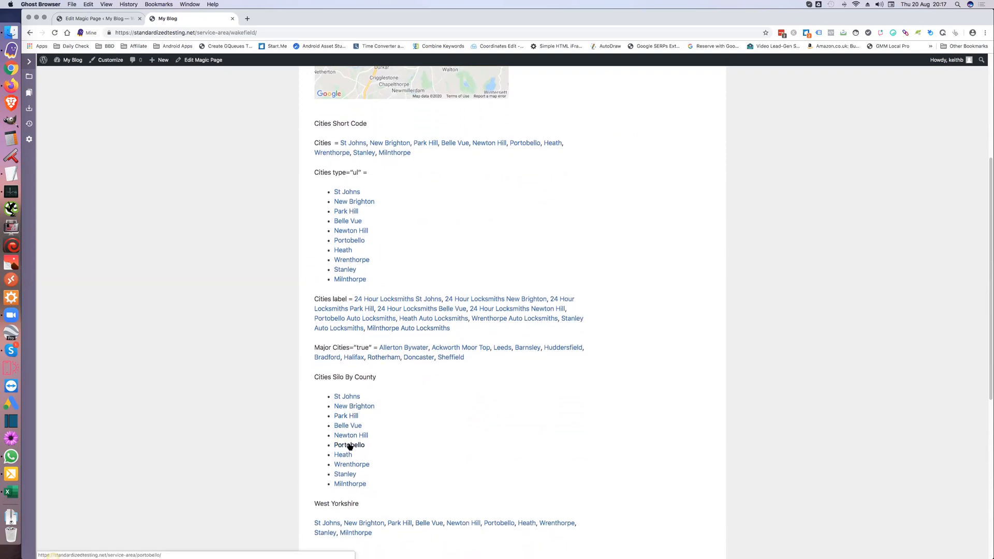
scroll(349, 446, down, 3)
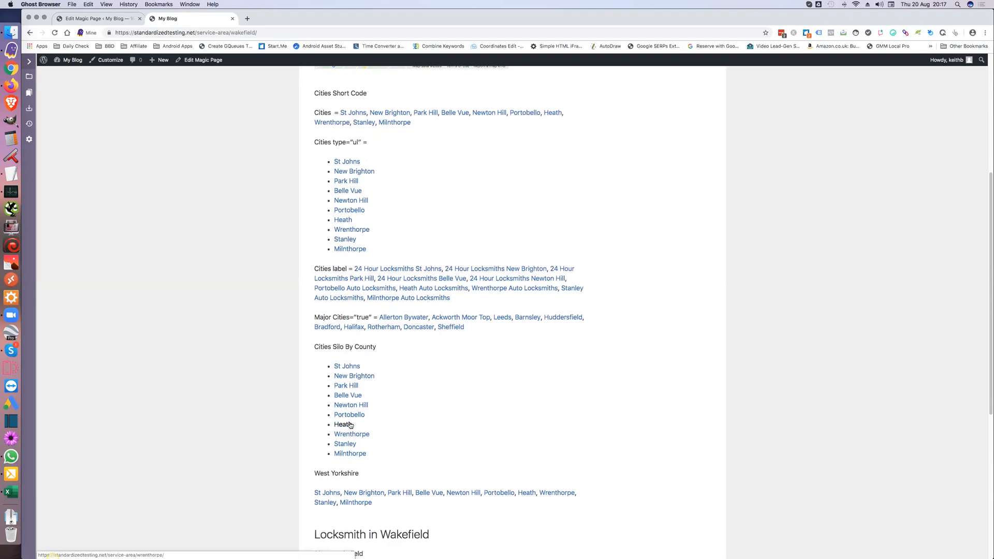
Check the location values and Spintax Desc text on the Wakefield page, and review its cities lists again.
scroll(397, 476, down, 6)
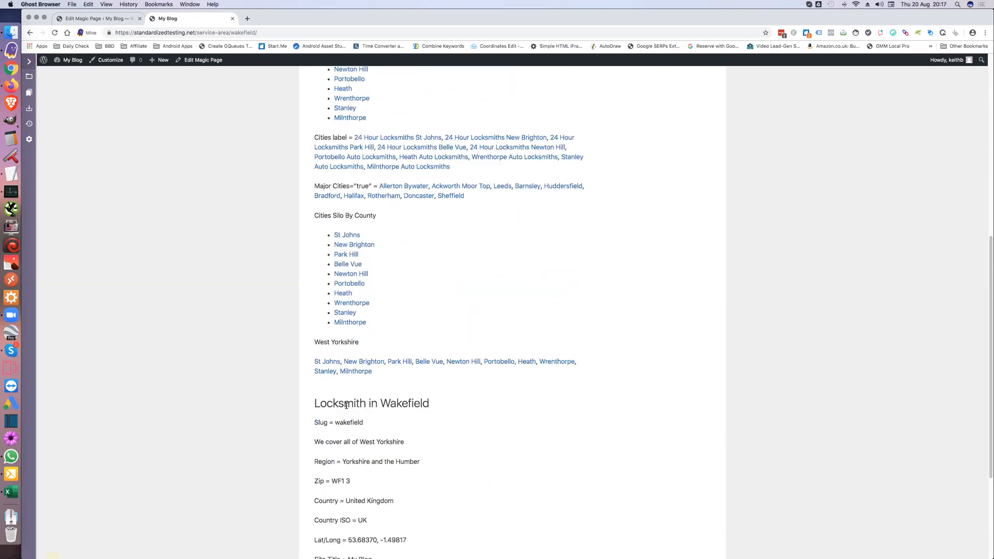
scroll(383, 407, down, 2)
scroll(365, 392, down, 1)
scroll(365, 396, down, 3)
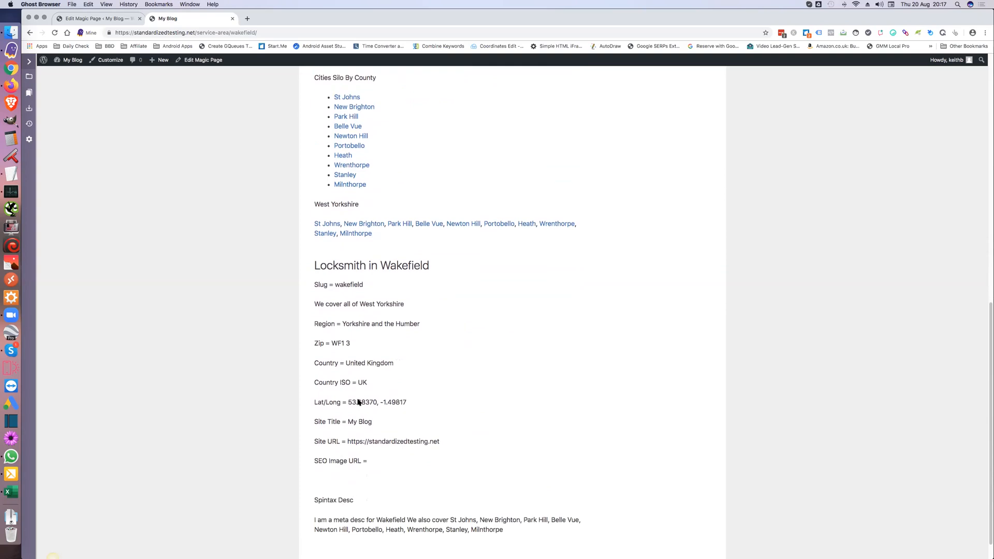
scroll(358, 403, down, 1)
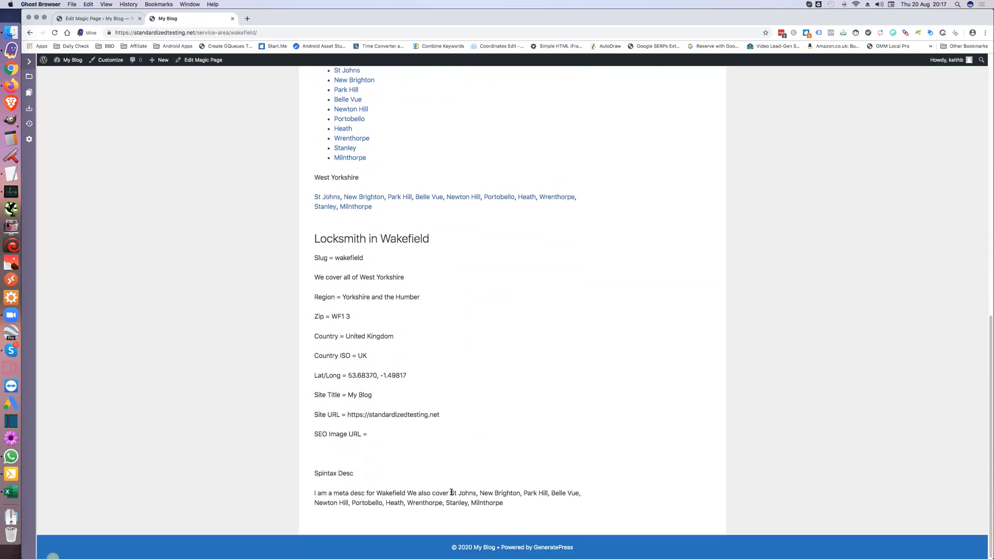
scroll(508, 505, up, 15)
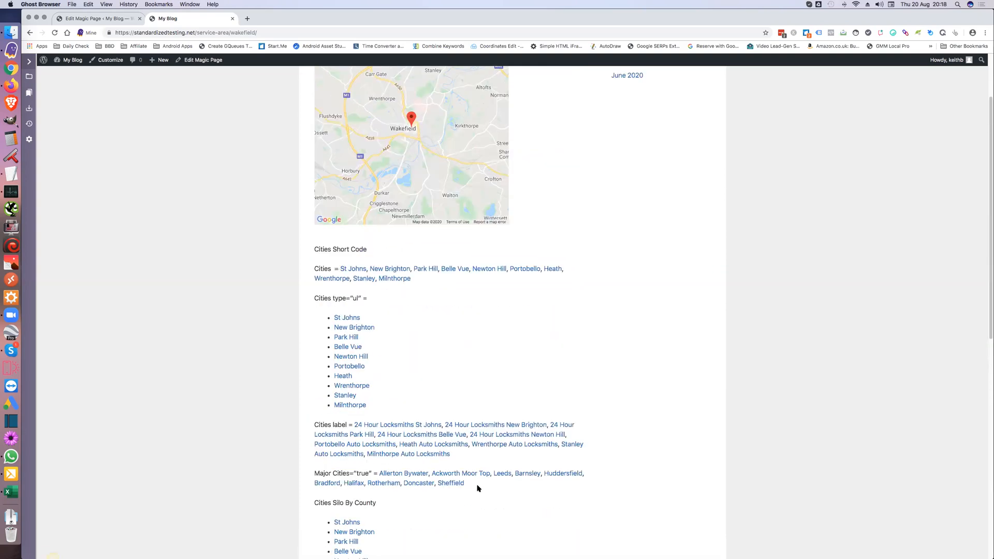
scroll(475, 486, down, 5)
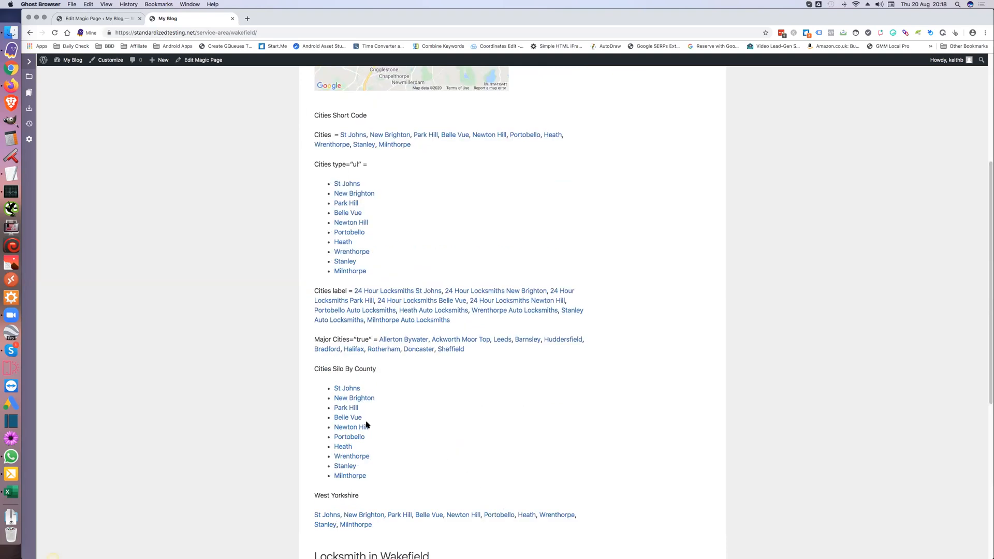
Replace the city slug in the page address with royston, load that service-area page and view its map and cities lists.
scroll(381, 461, up, 8)
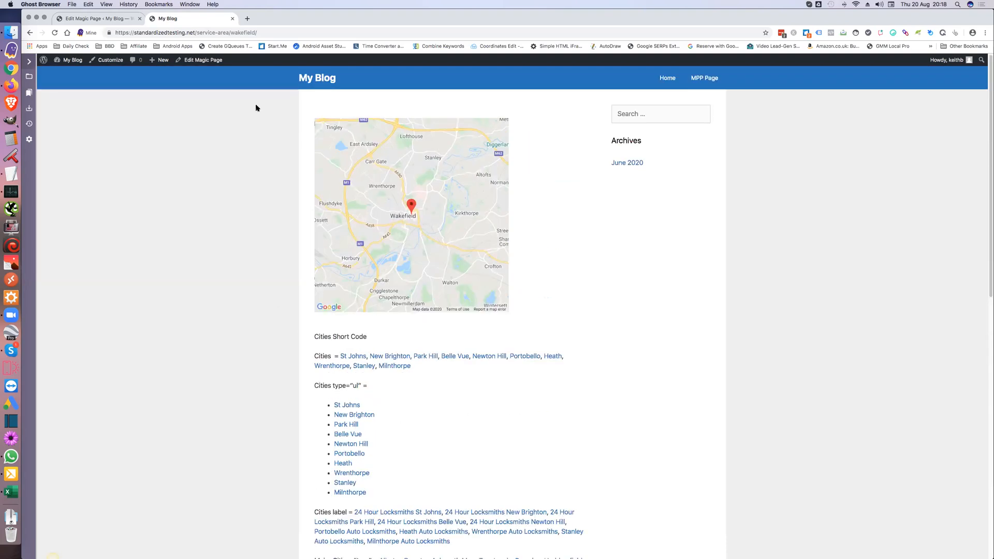
click(244, 32)
double_click(243, 33)
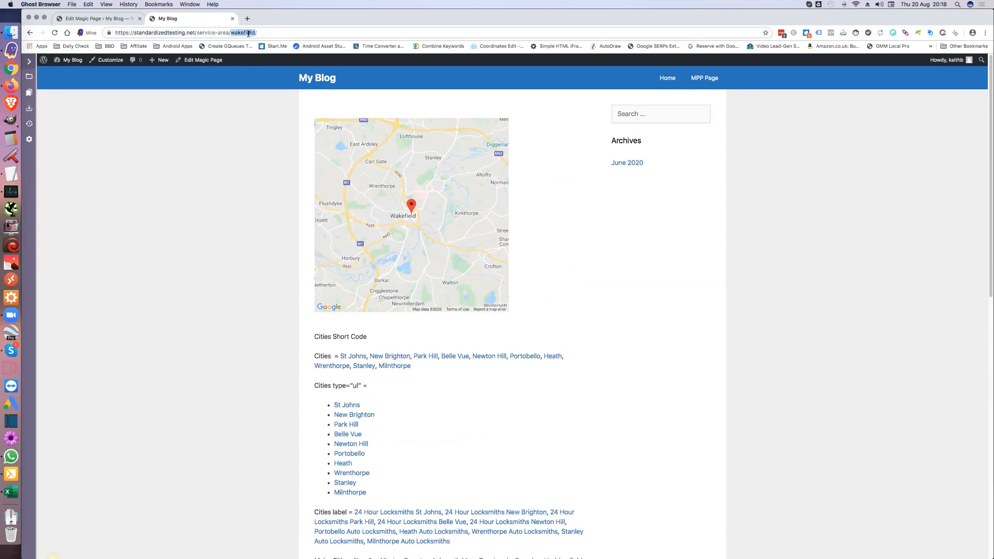
text(royst)
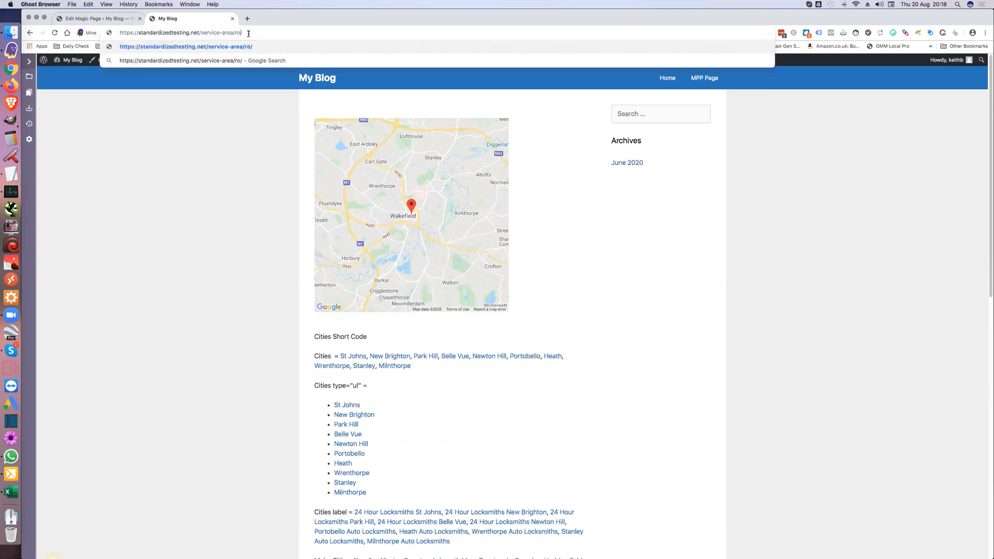
text(on)
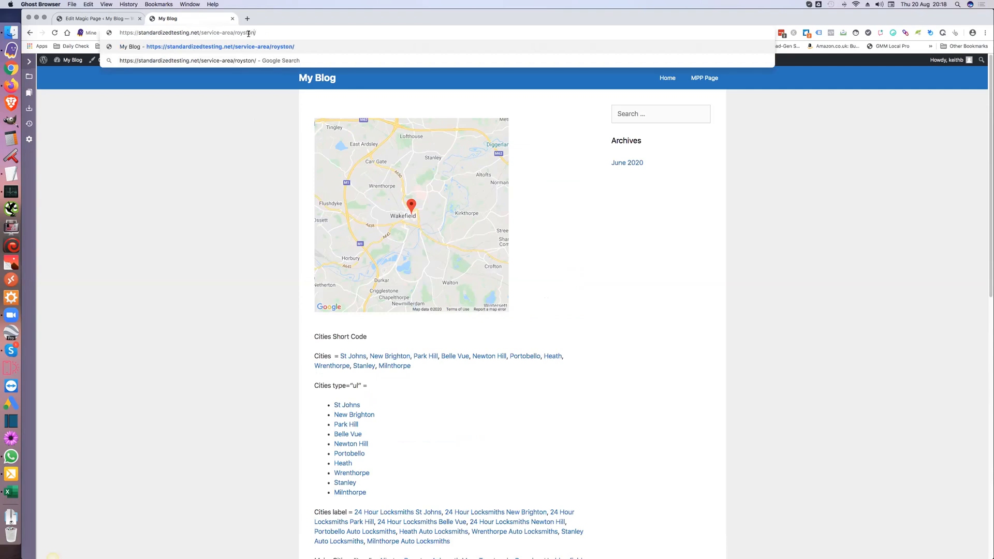
key(Return)
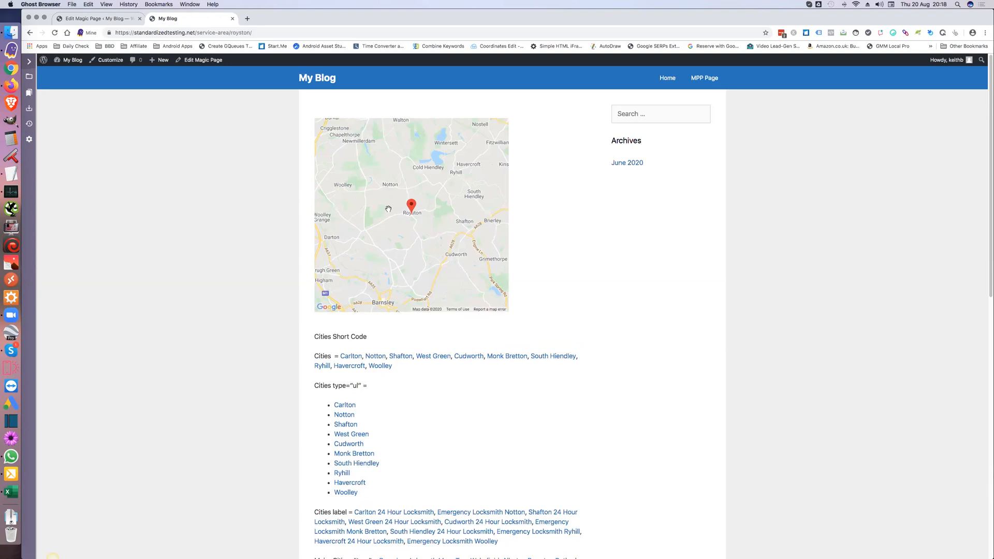
scroll(237, 339, down, 3)
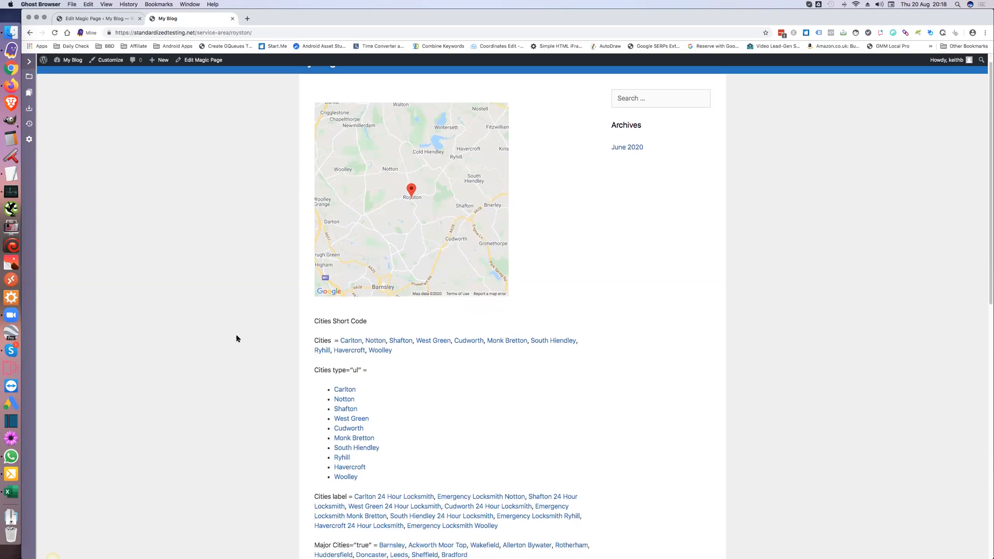
Examine the basic, bulleted, labelled, major and county-silo cities lists on the Royston page.
scroll(243, 331, down, 2)
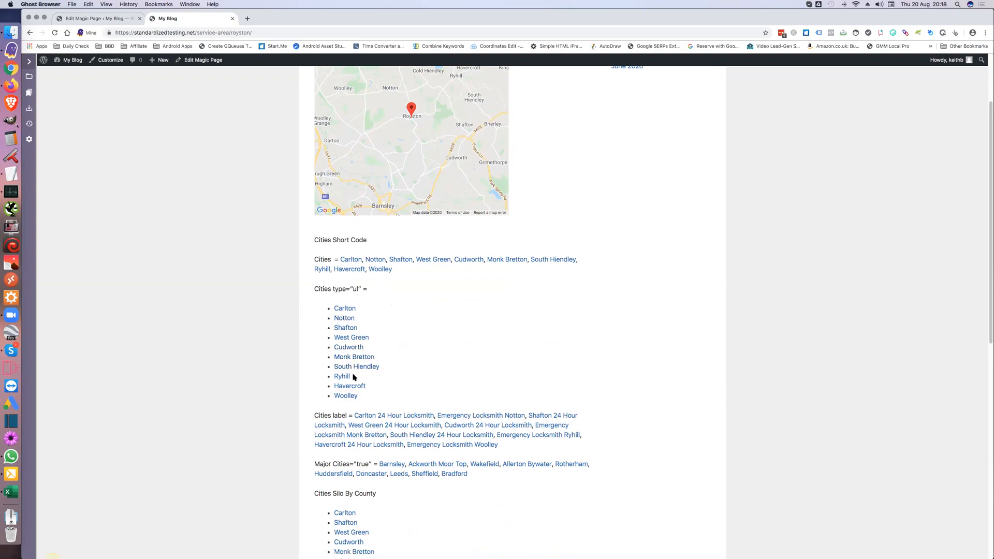
scroll(268, 404, down, 1)
scroll(269, 409, down, 4)
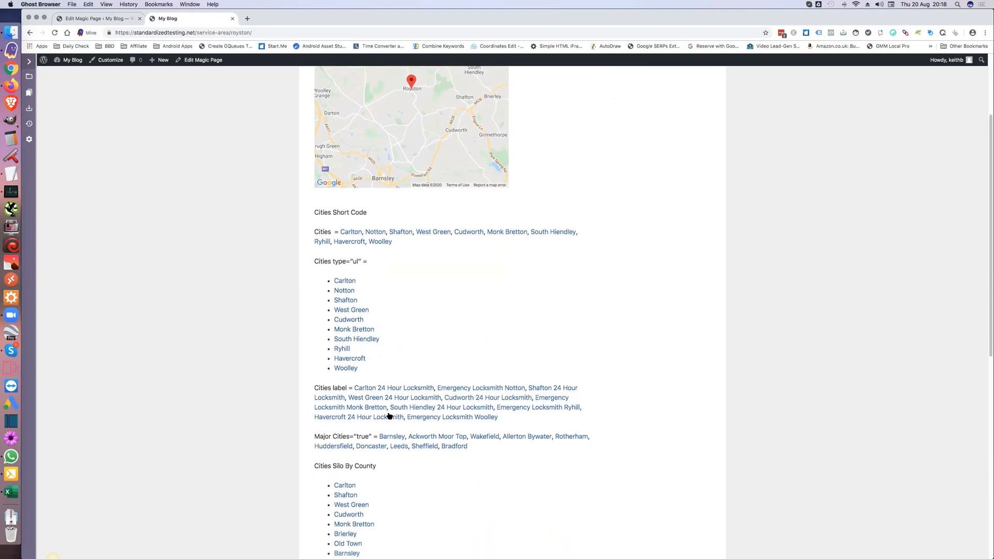
scroll(291, 415, down, 5)
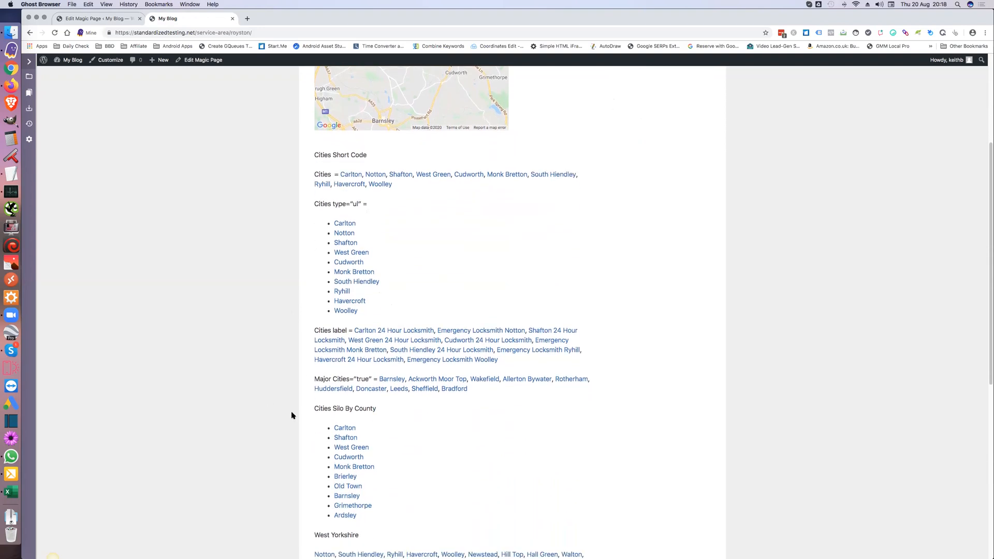
scroll(291, 415, down, 2)
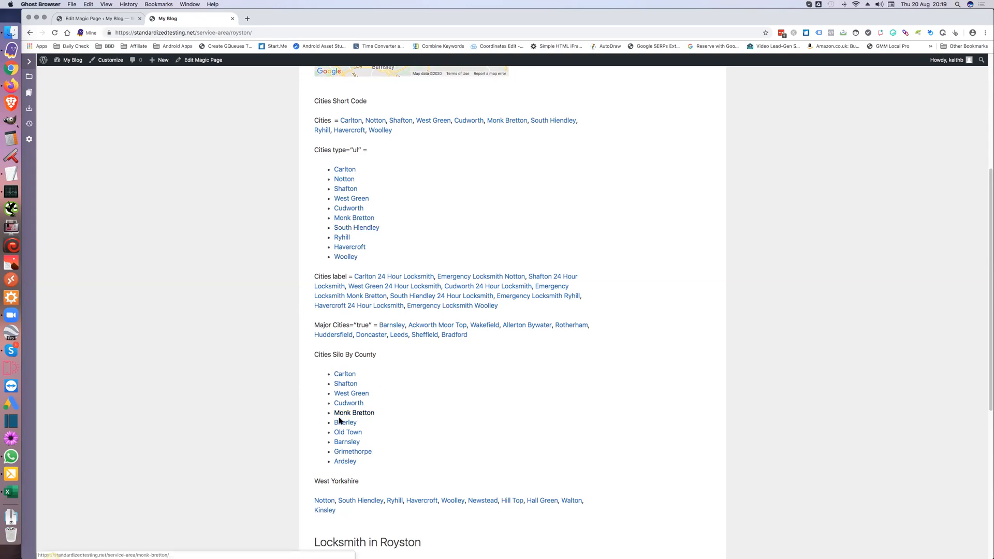
scroll(306, 425, down, 1)
scroll(279, 429, up, 2)
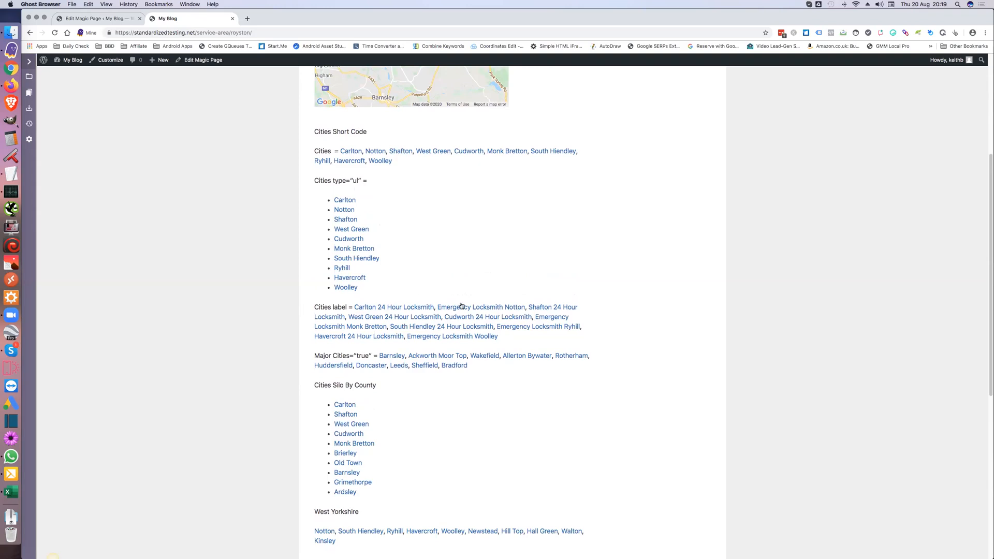
Open the Notton service-area page from the bulleted cities list on the Royston page and view its cities lists.
scroll(352, 284, up, 3)
click(342, 288)
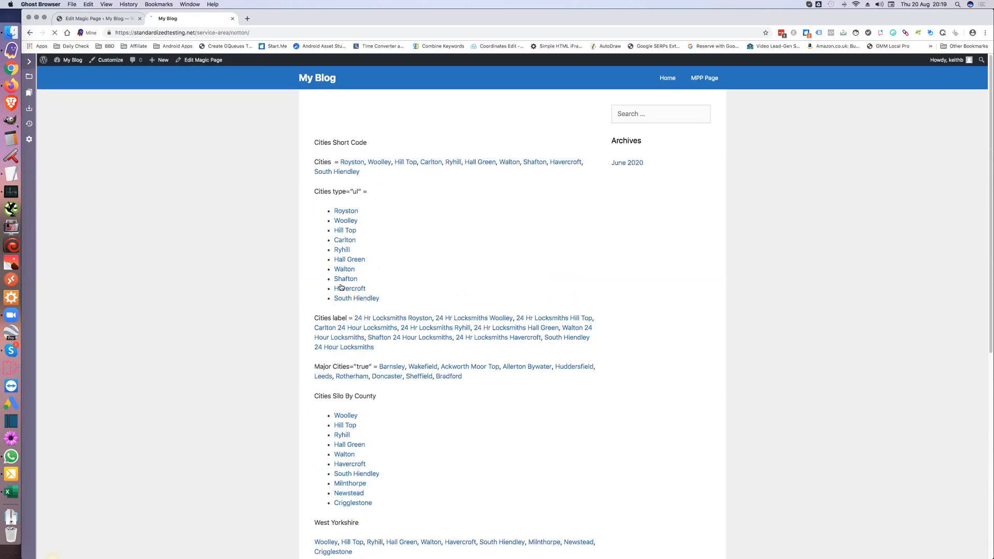
scroll(331, 306, down, 5)
scroll(332, 307, up, 2)
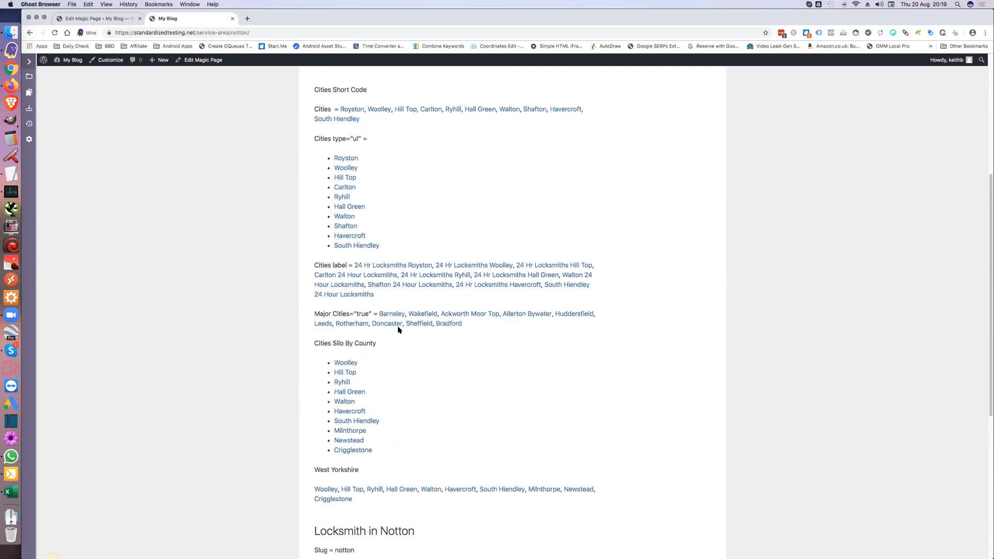
Check the county silo list, location values and Spintax Desc text on the Notton page, and review its map and labelled cities list.
scroll(392, 333, down, 3)
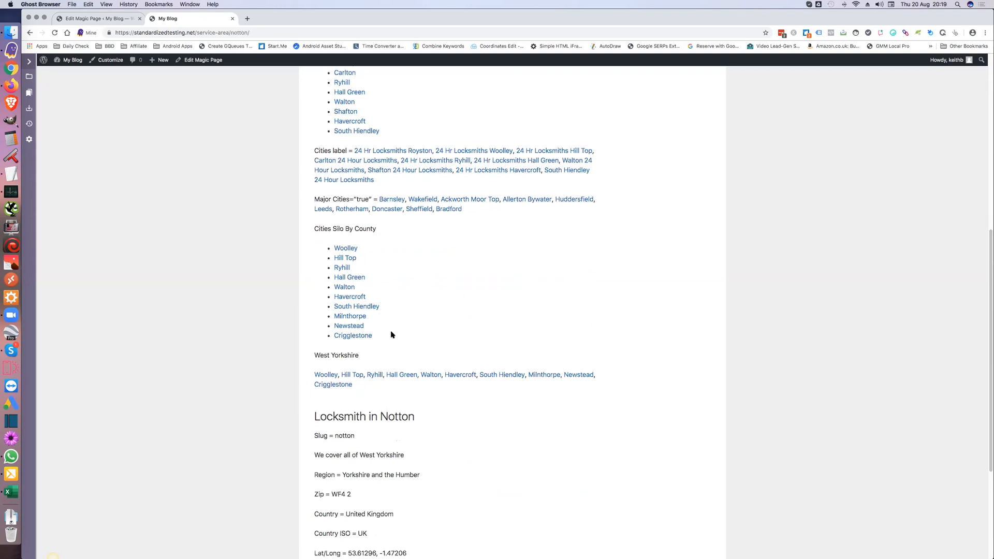
scroll(385, 433, down, 3)
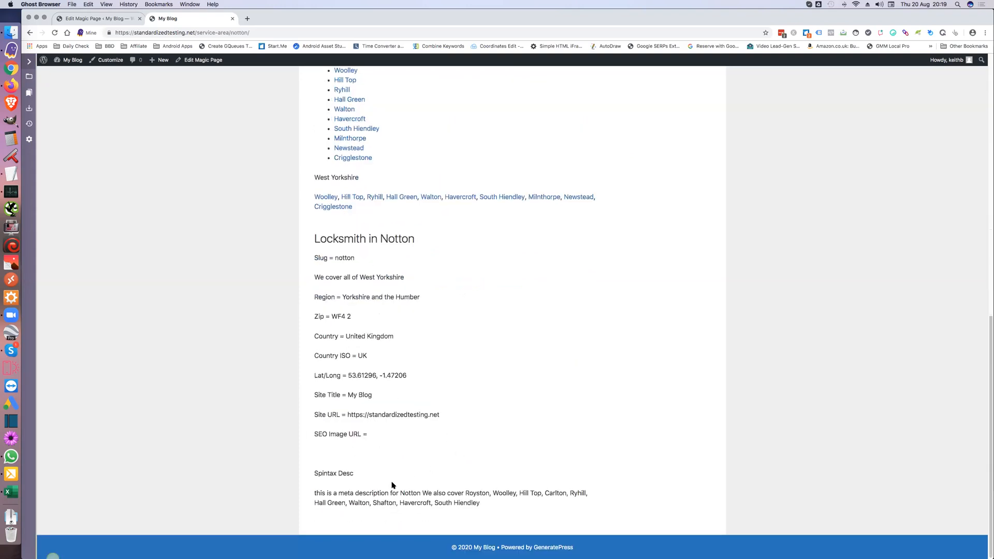
scroll(392, 485, up, 6)
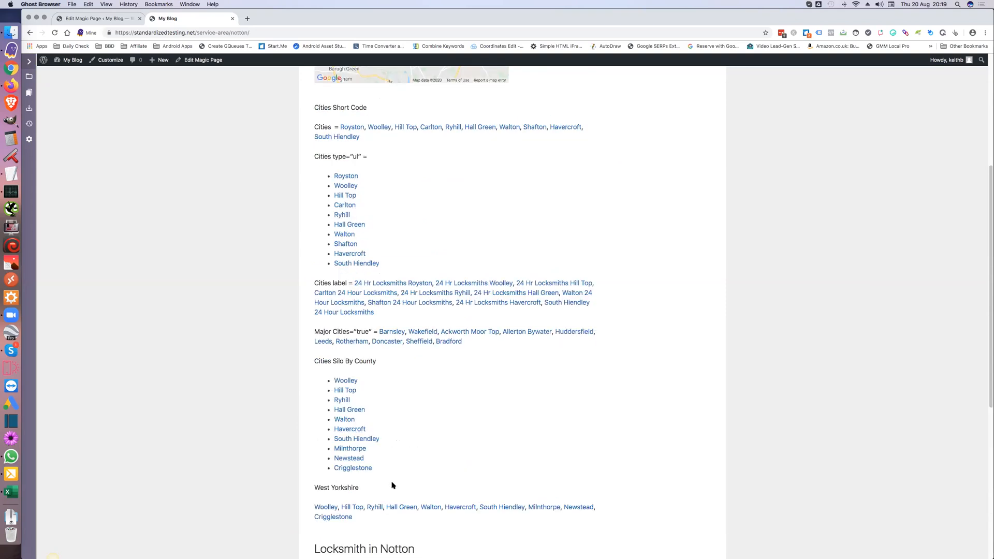
scroll(392, 485, up, 2)
scroll(423, 416, up, 2)
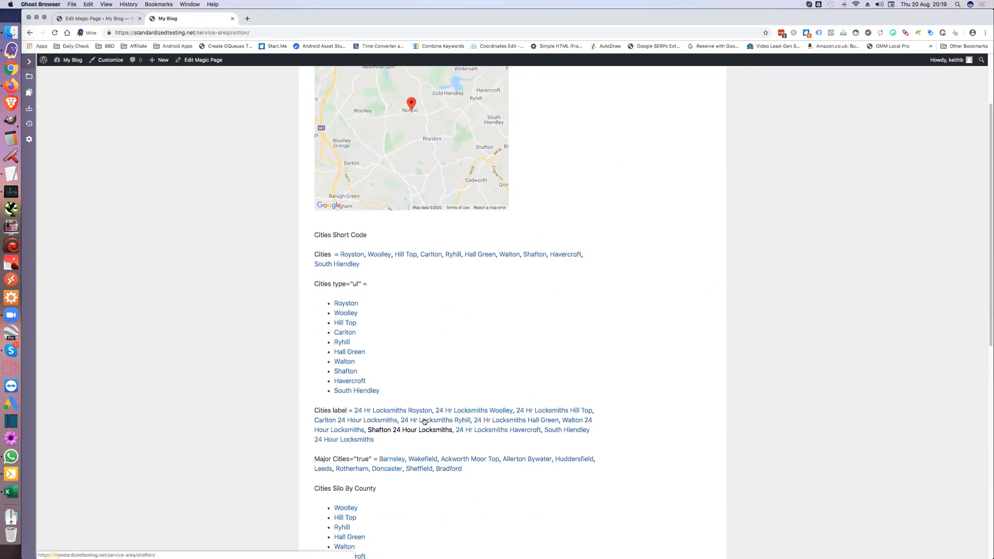